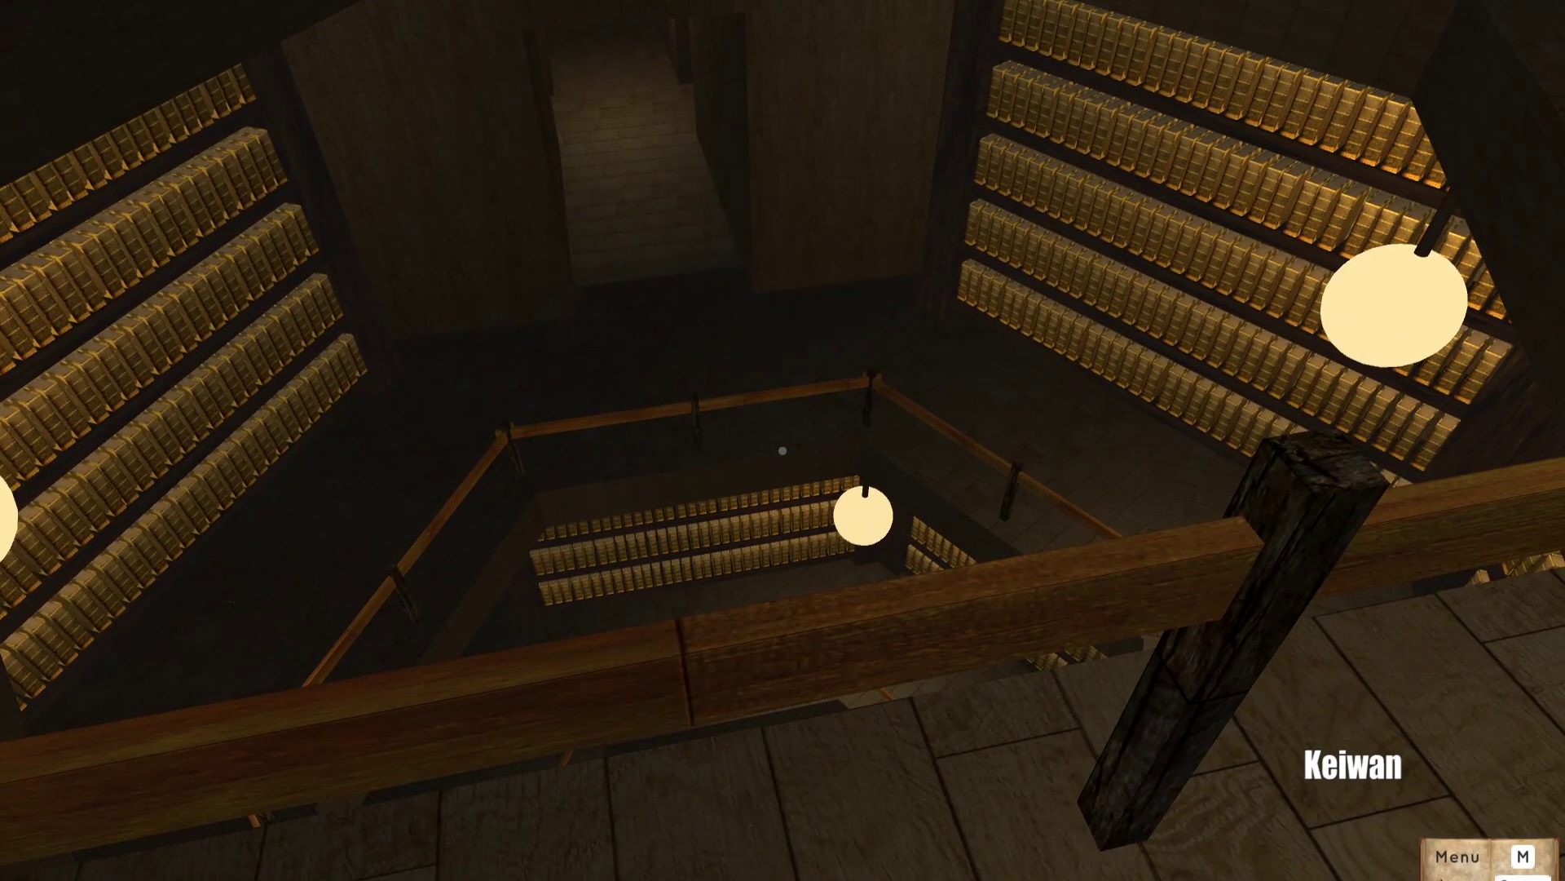
pyautogui.press('w')
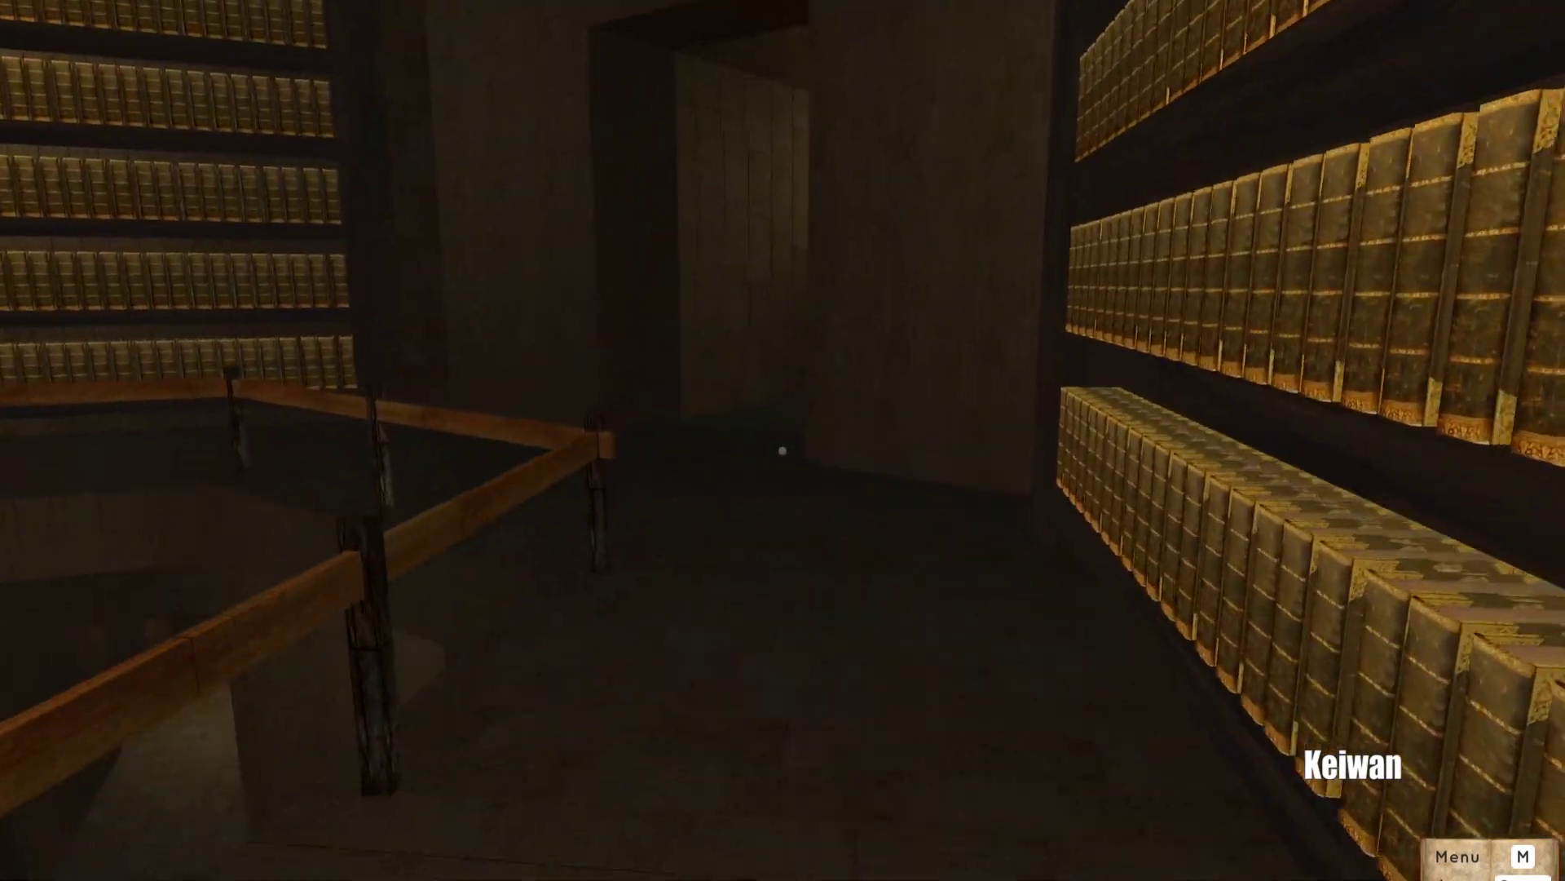
pyautogui.press('w')
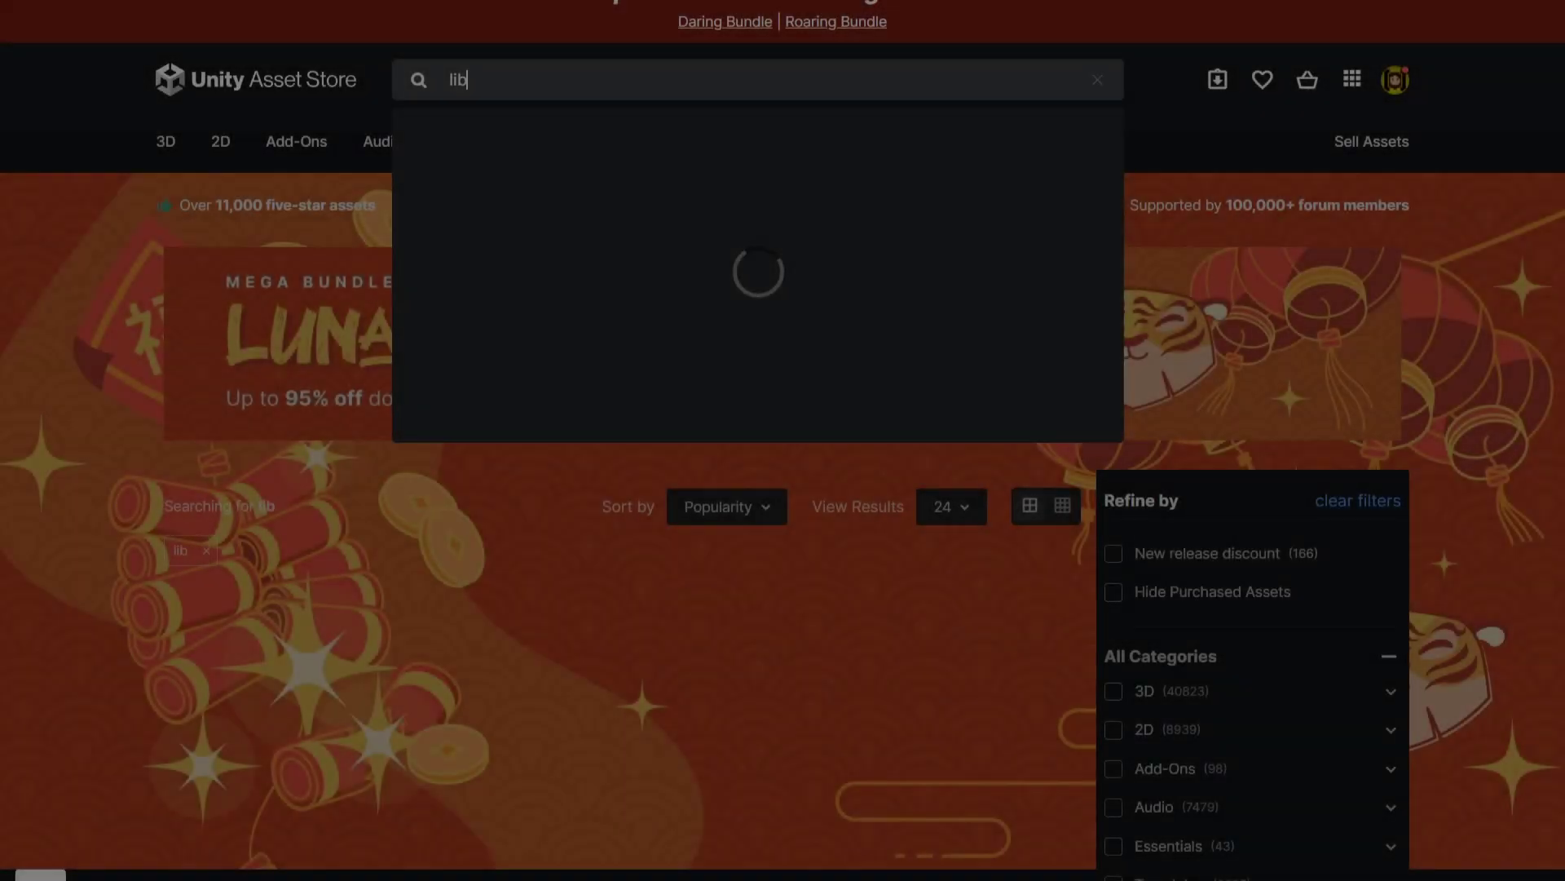
# Search the Unity Asset Store for "library of ba"
pyautogui.write('brary of babel')
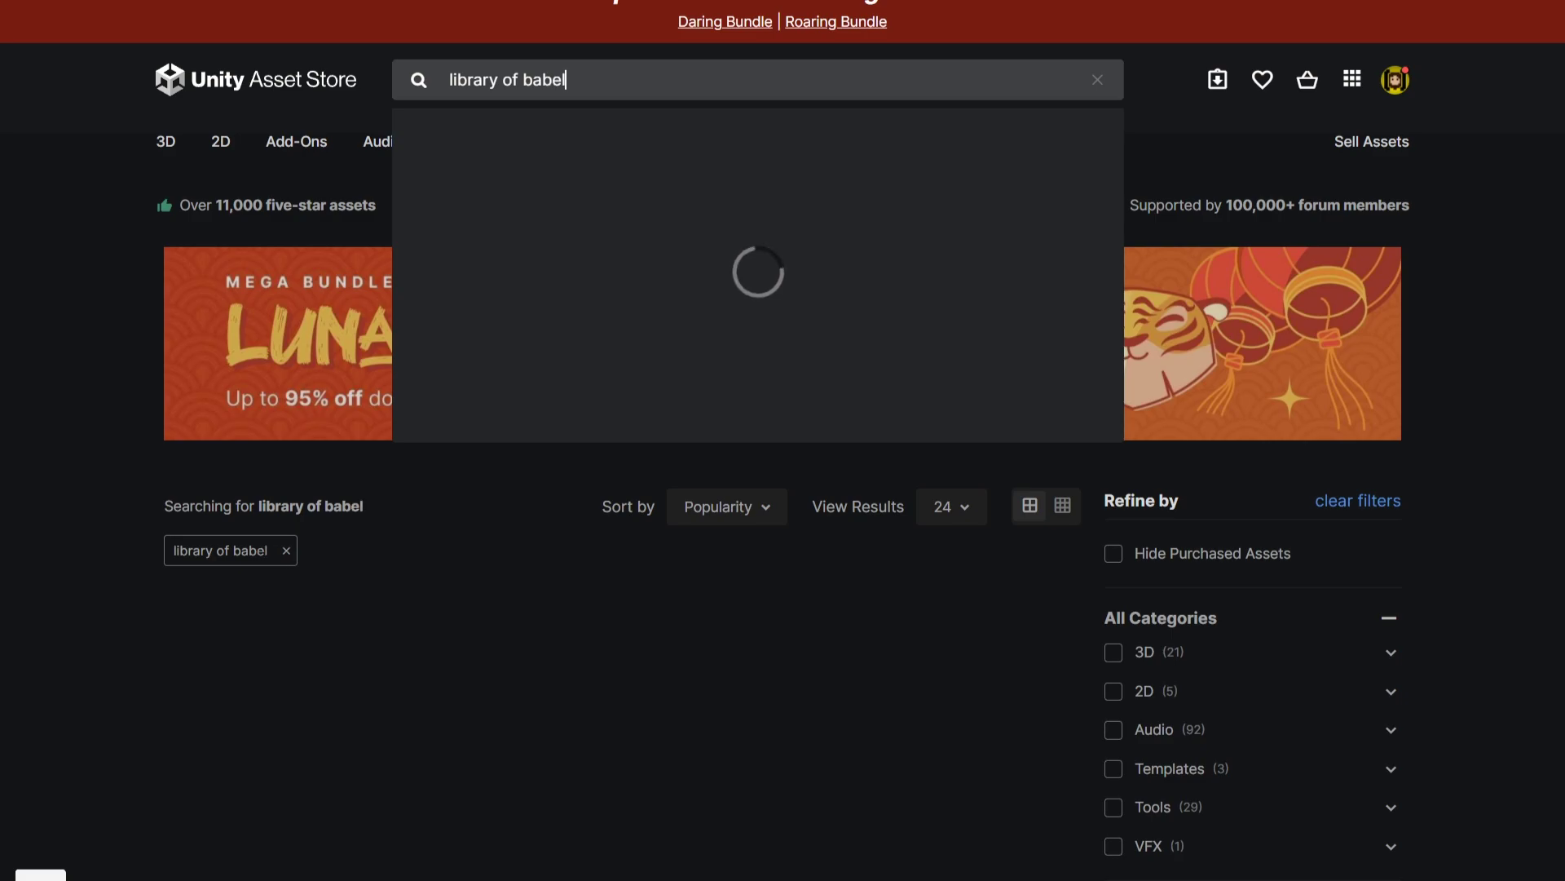
pyautogui.press('Return')
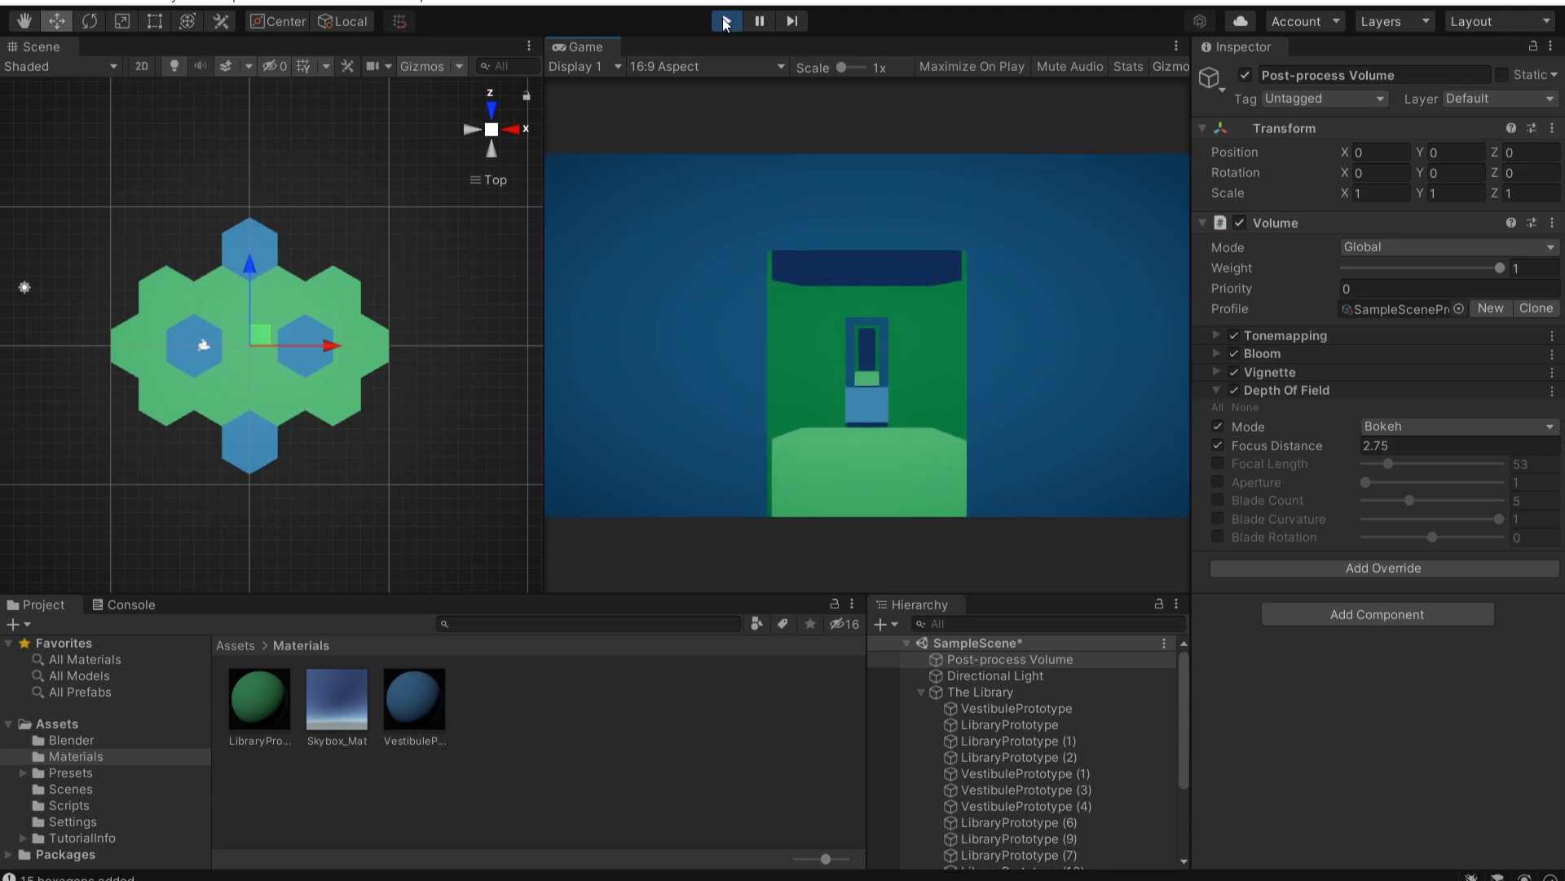
# In Unity, stop play mode and examine the hexagonal room prototype layout from several angles in the Scene view
pyautogui.click(725, 22)
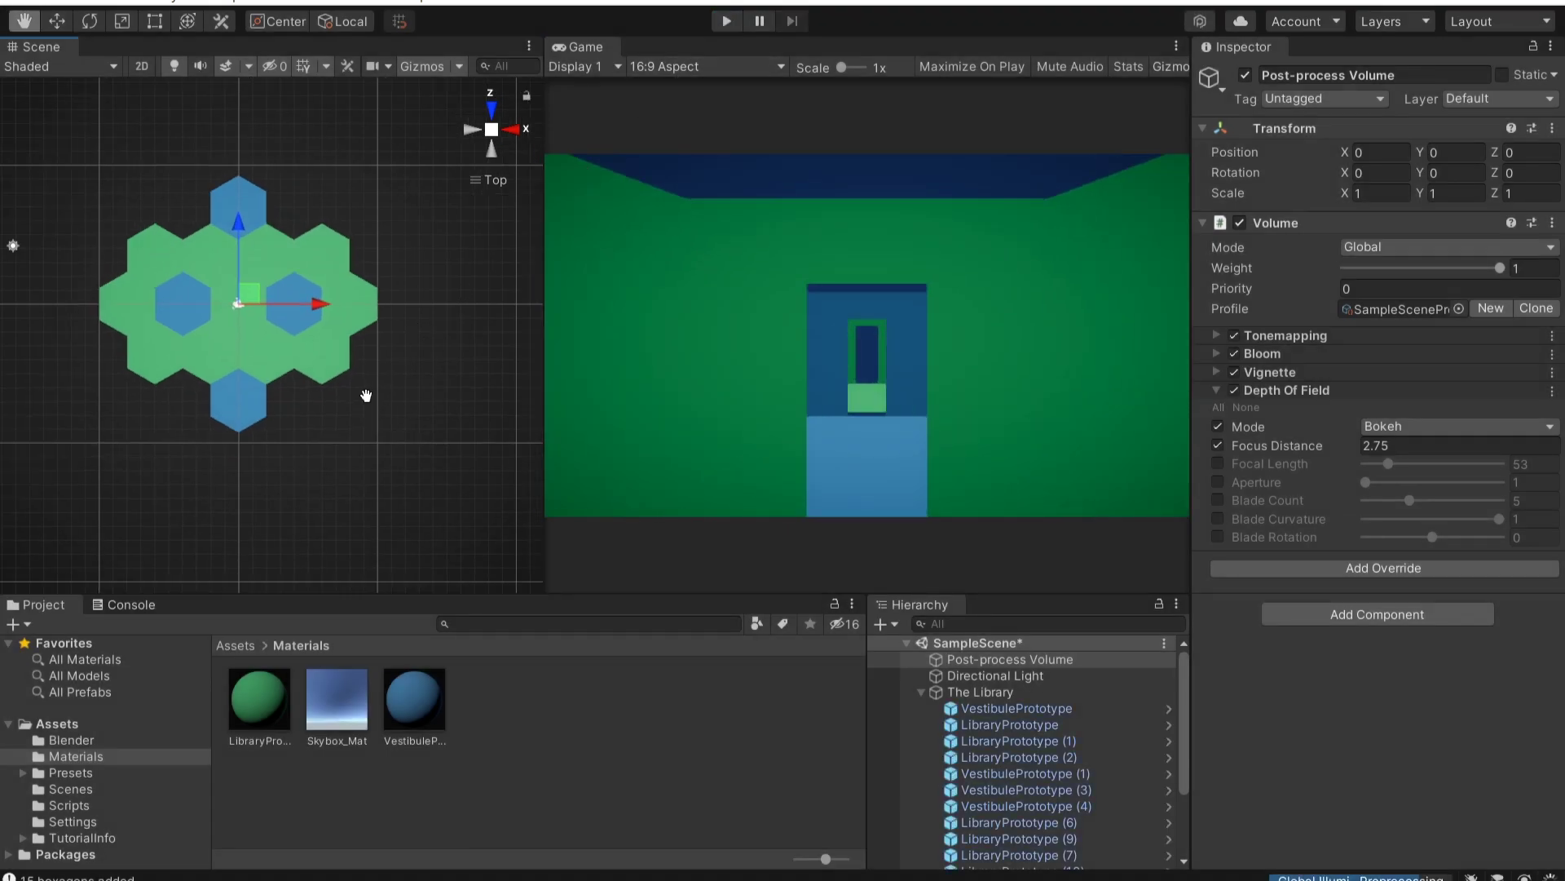
pyautogui.keyDown('alt'); pyautogui.moveTo(501, 131); pyautogui.dragTo(394, 392); pyautogui.keyUp('alt')
pyautogui.moveTo(395, 392); pyautogui.dragTo(334, 422, button='right')
pyautogui.moveTo(335, 423); pyautogui.dragTo(336, 309, button='middle')
pyautogui.scroll(4, 336, 310)
pyautogui.scroll(1, 336, 310)
pyautogui.moveTo(418, 375); pyautogui.dragTo(301, 312, button='right')
pyautogui.keyDown('alt'); pyautogui.moveTo(301, 312); pyautogui.dragTo(530, 405); pyautogui.keyUp('alt')
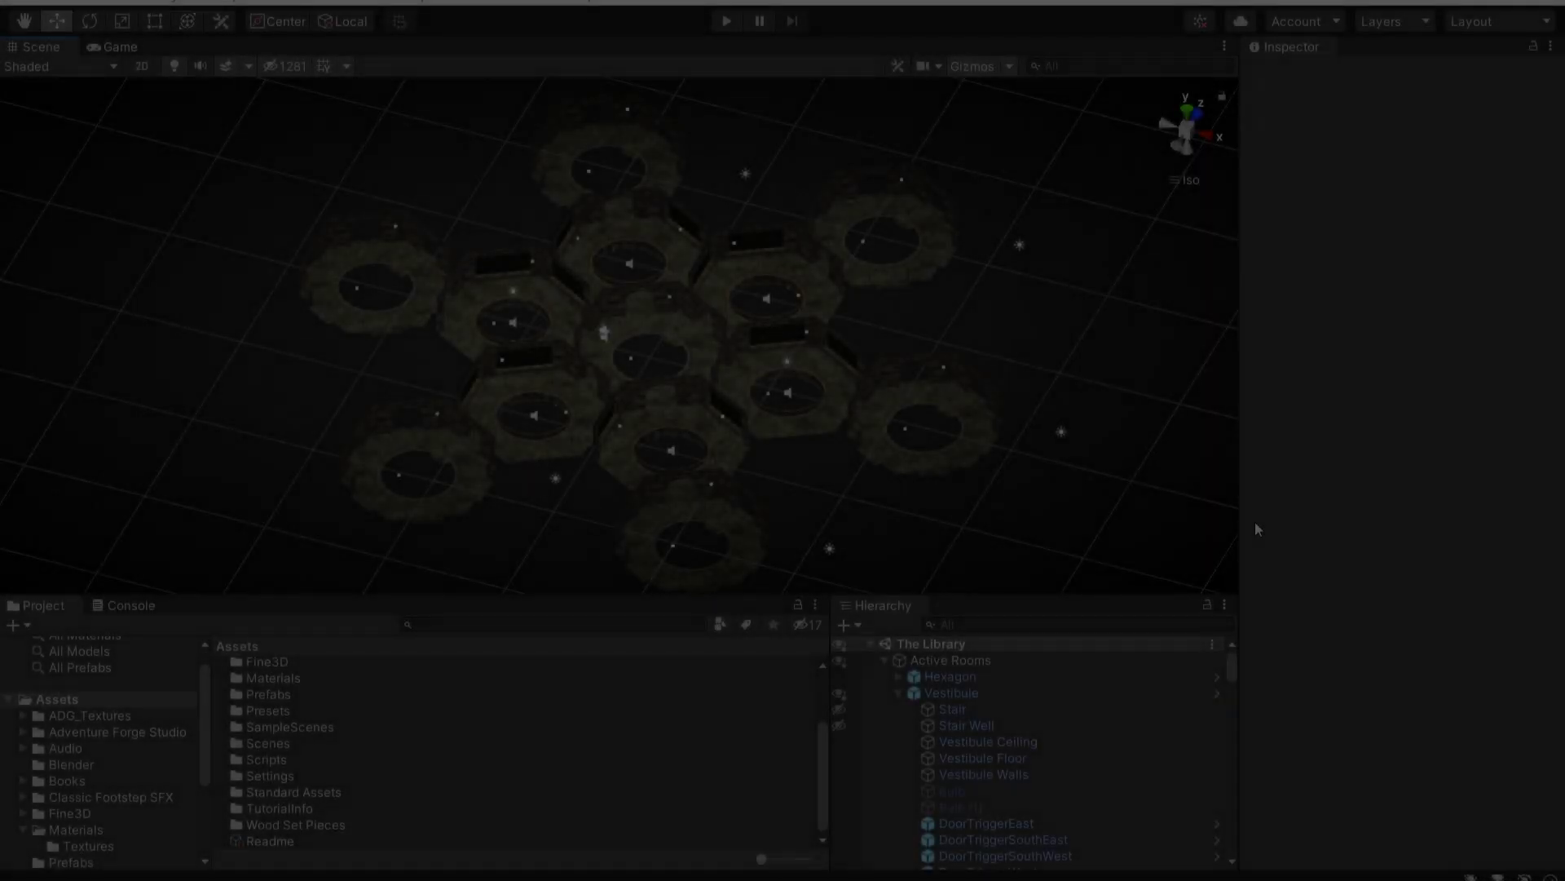
# Inspect the central Vestibule's door triggers one by one, from DoorTriggerEast to DoorTriggerNorthEast, and select the outer vestibule Vestibule (2)
pyautogui.scroll(10, 698, 336)
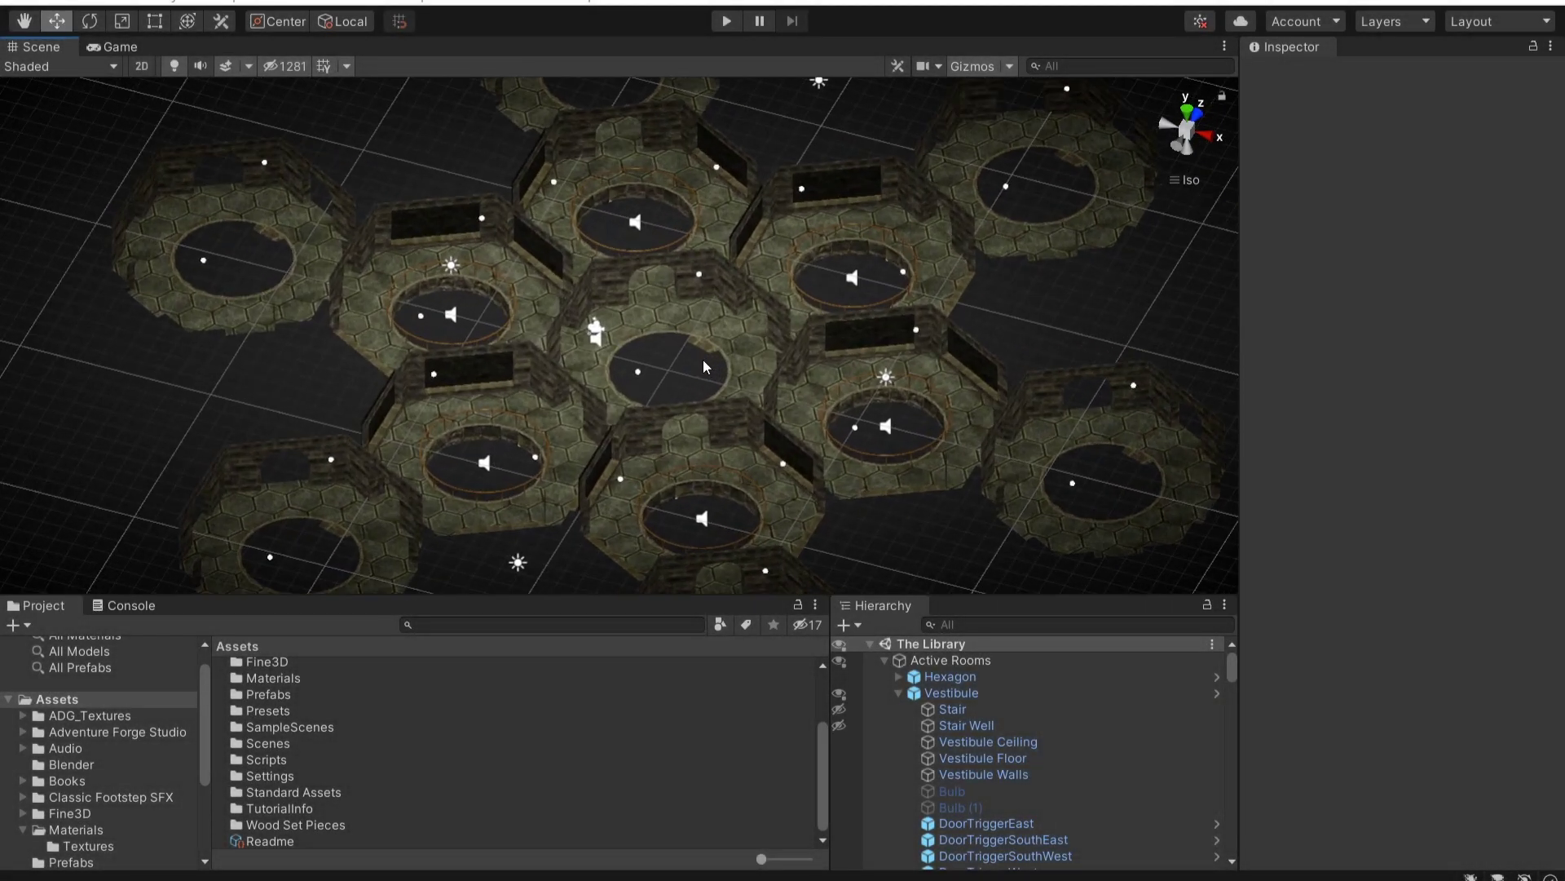
pyautogui.click(752, 332)
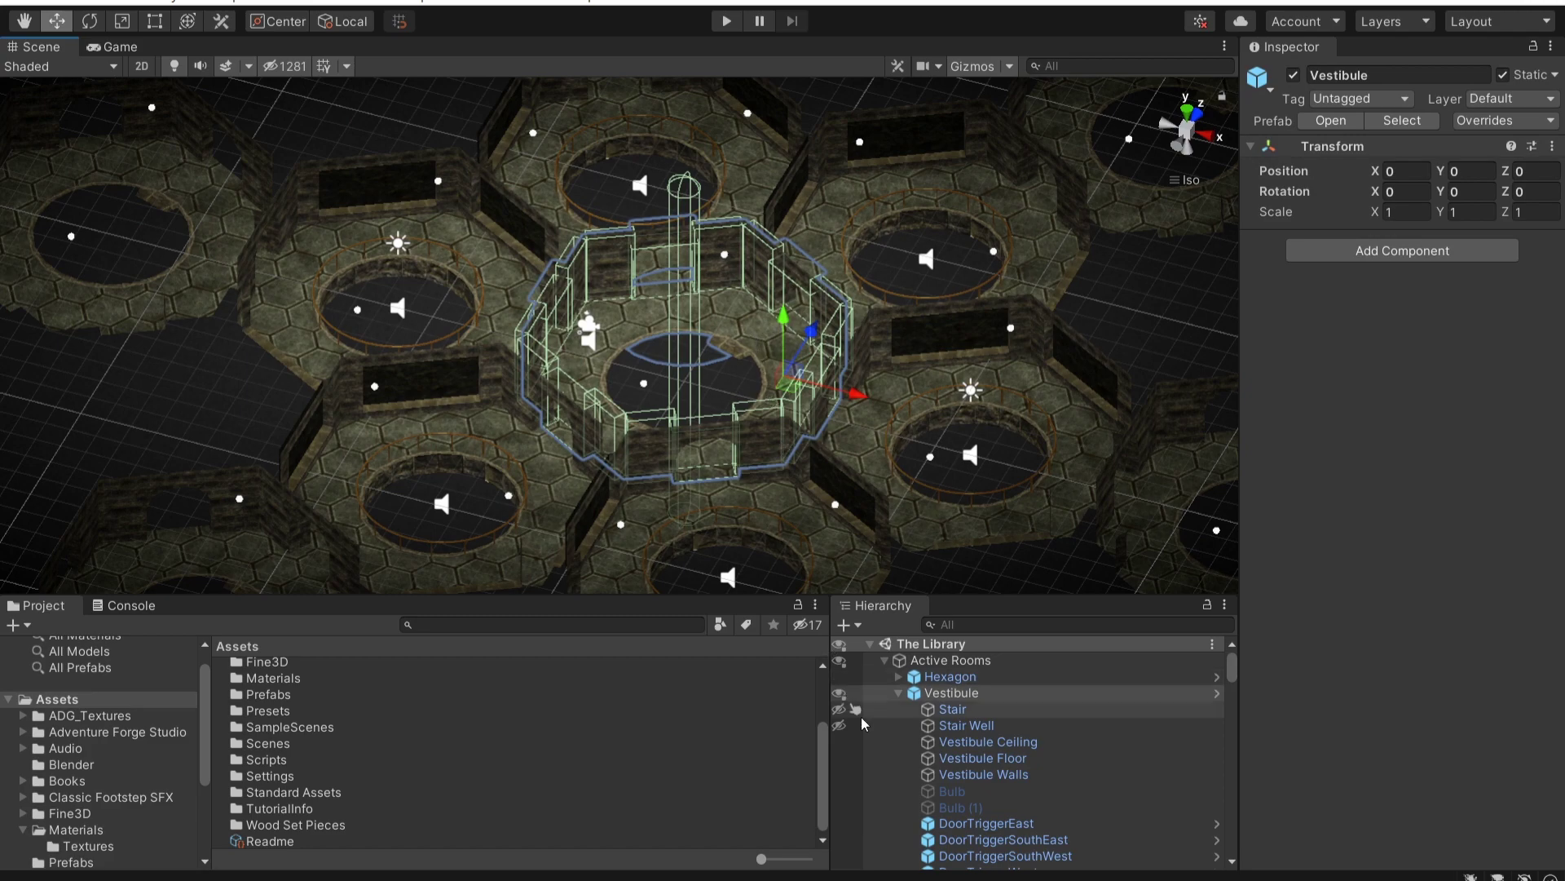
pyautogui.scroll(-2, 937, 734)
pyautogui.click(979, 763)
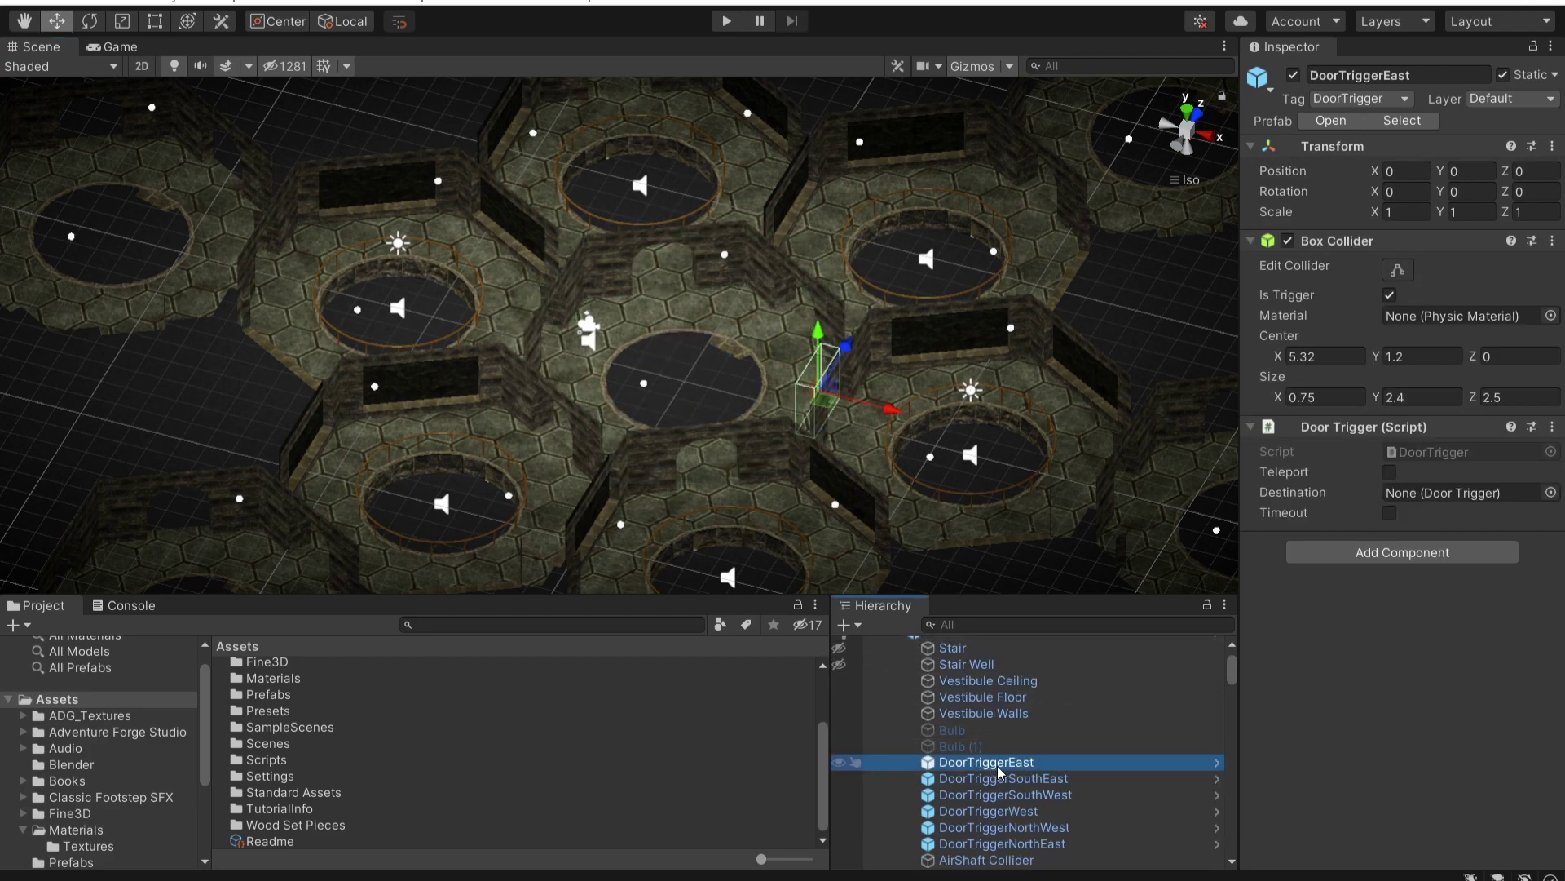
pyautogui.press('Down')
pyautogui.press('Down')
pyautogui.press('Down')
pyautogui.press('Down')
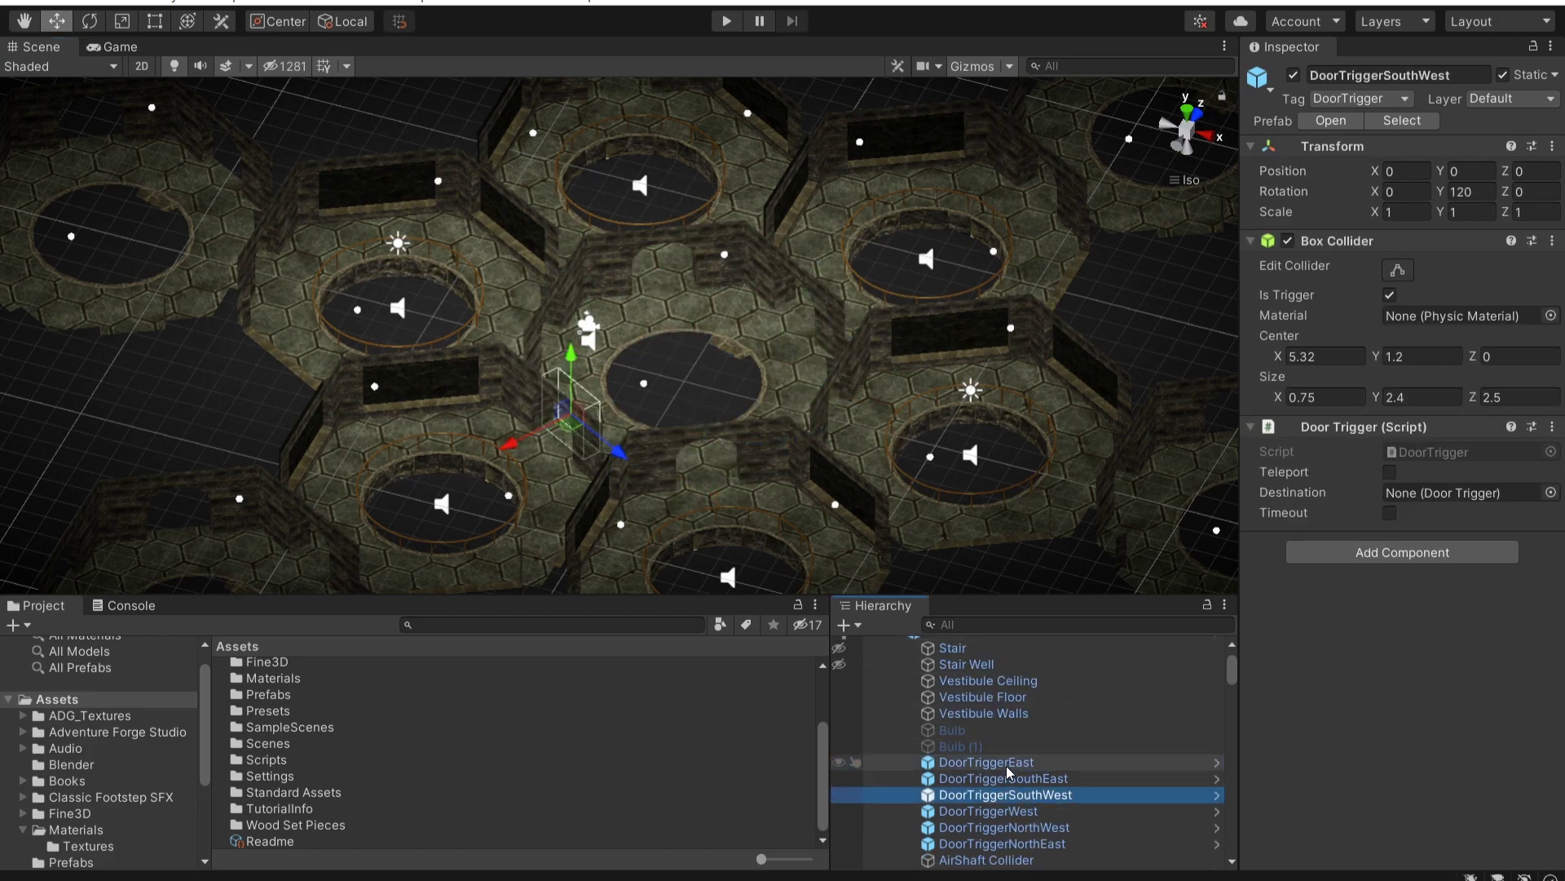
pyautogui.press('Down')
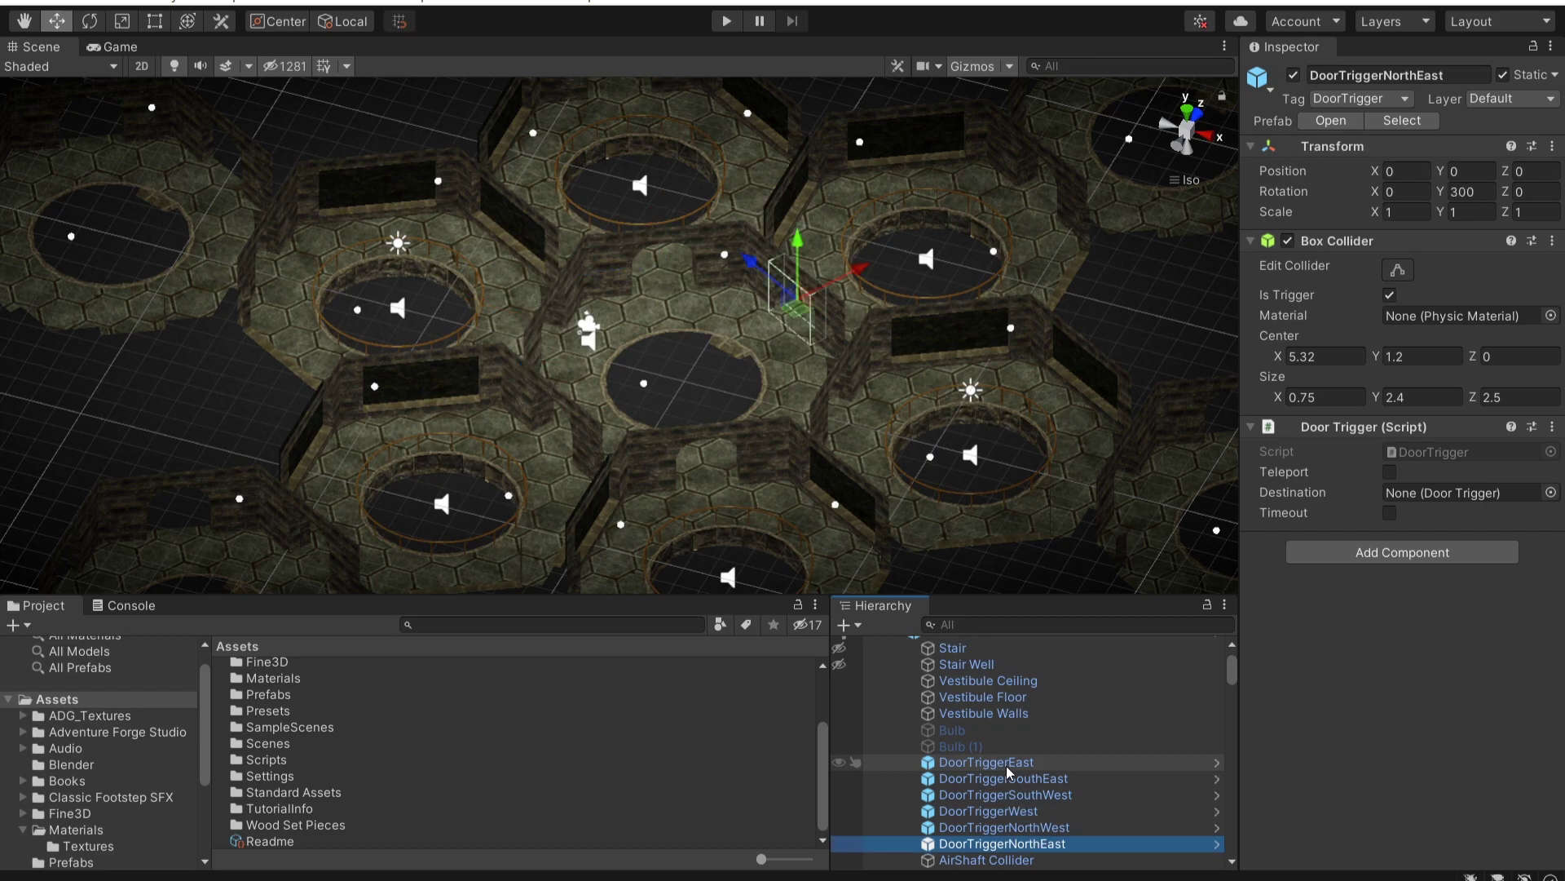
pyautogui.click(234, 237)
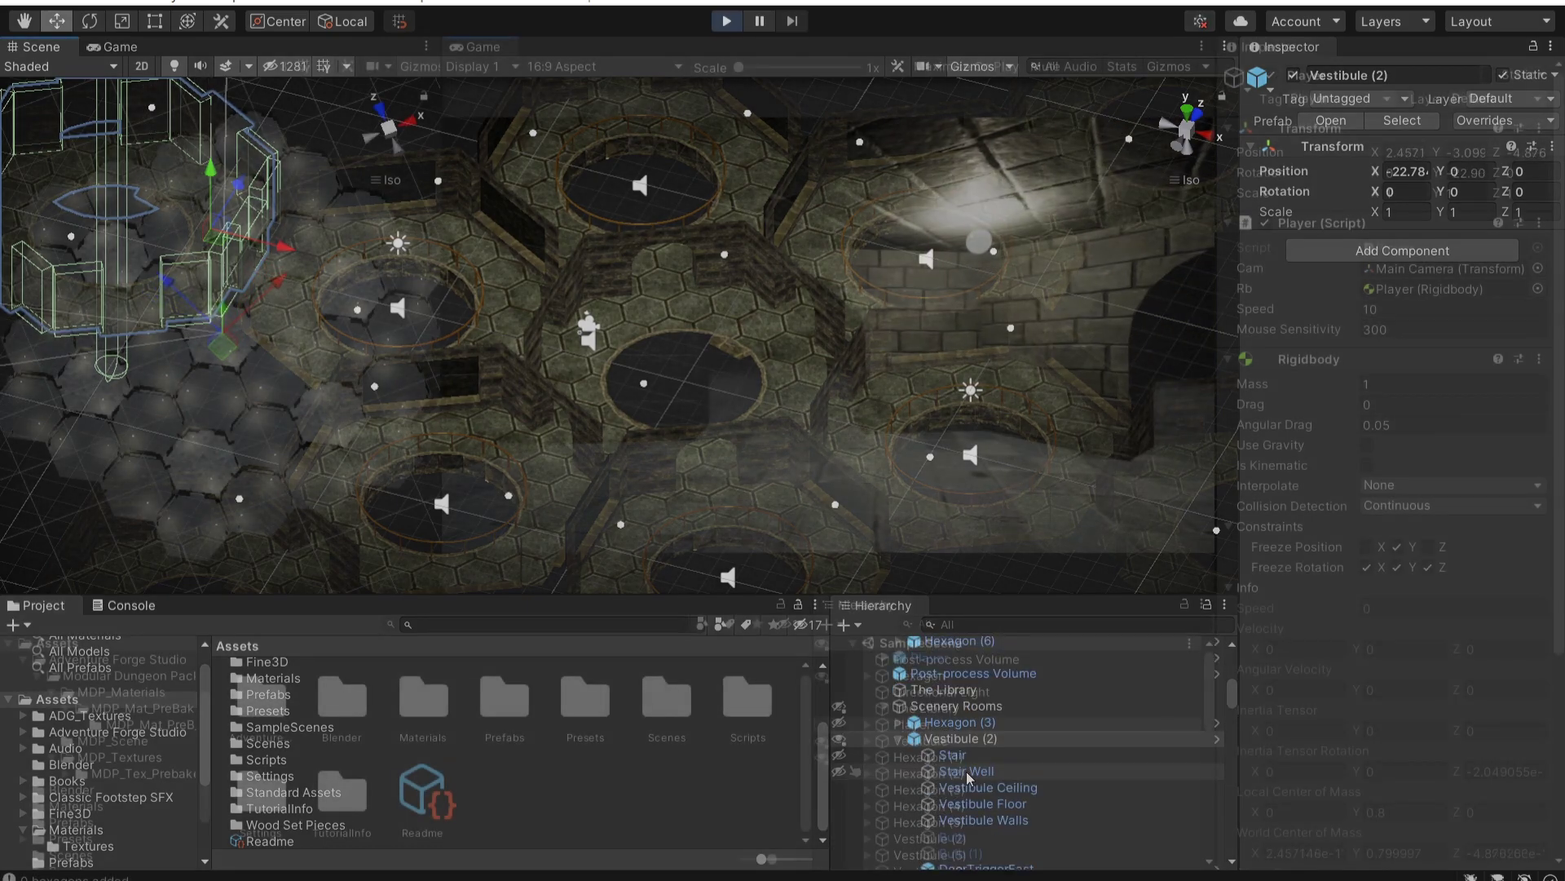
# Test the Player in play mode by walking through the connected hexagonal stone rooms and archways
pyautogui.press('w')
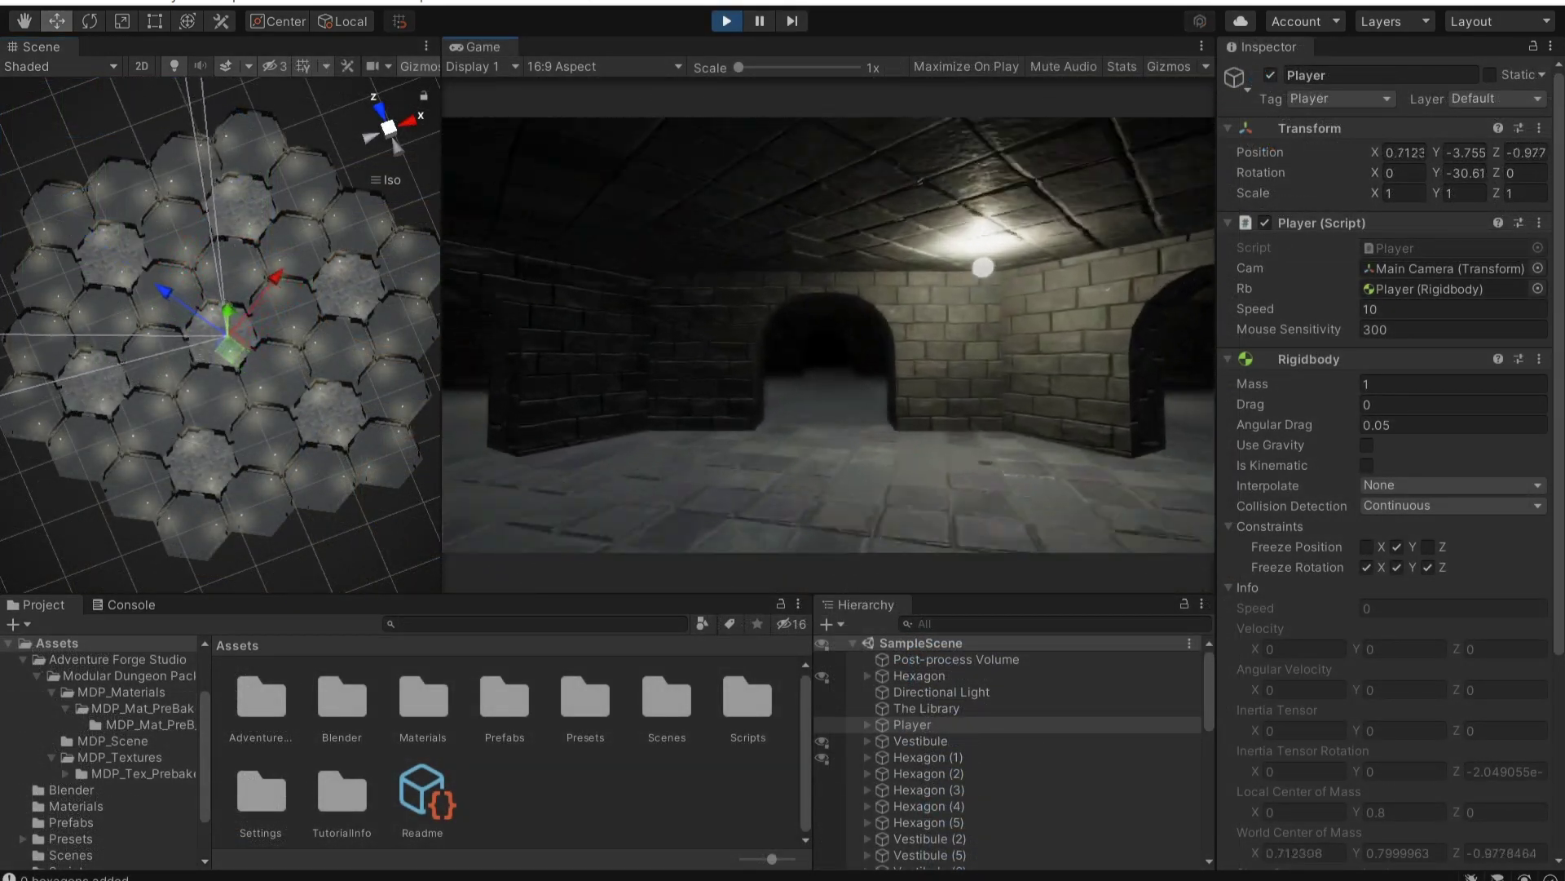
pyautogui.press('w')
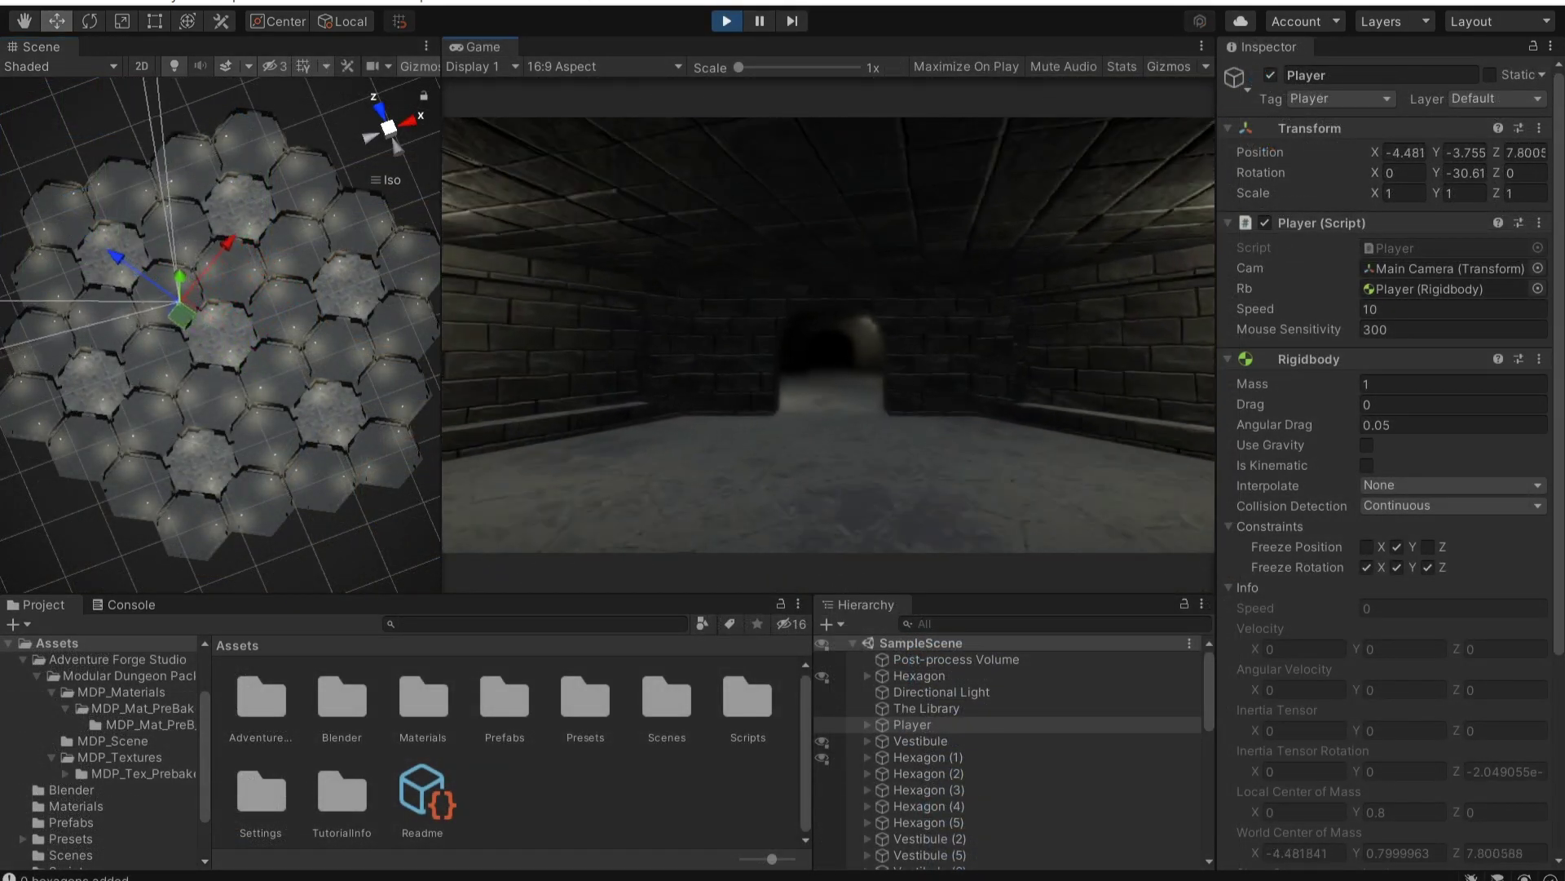
pyautogui.press('w')
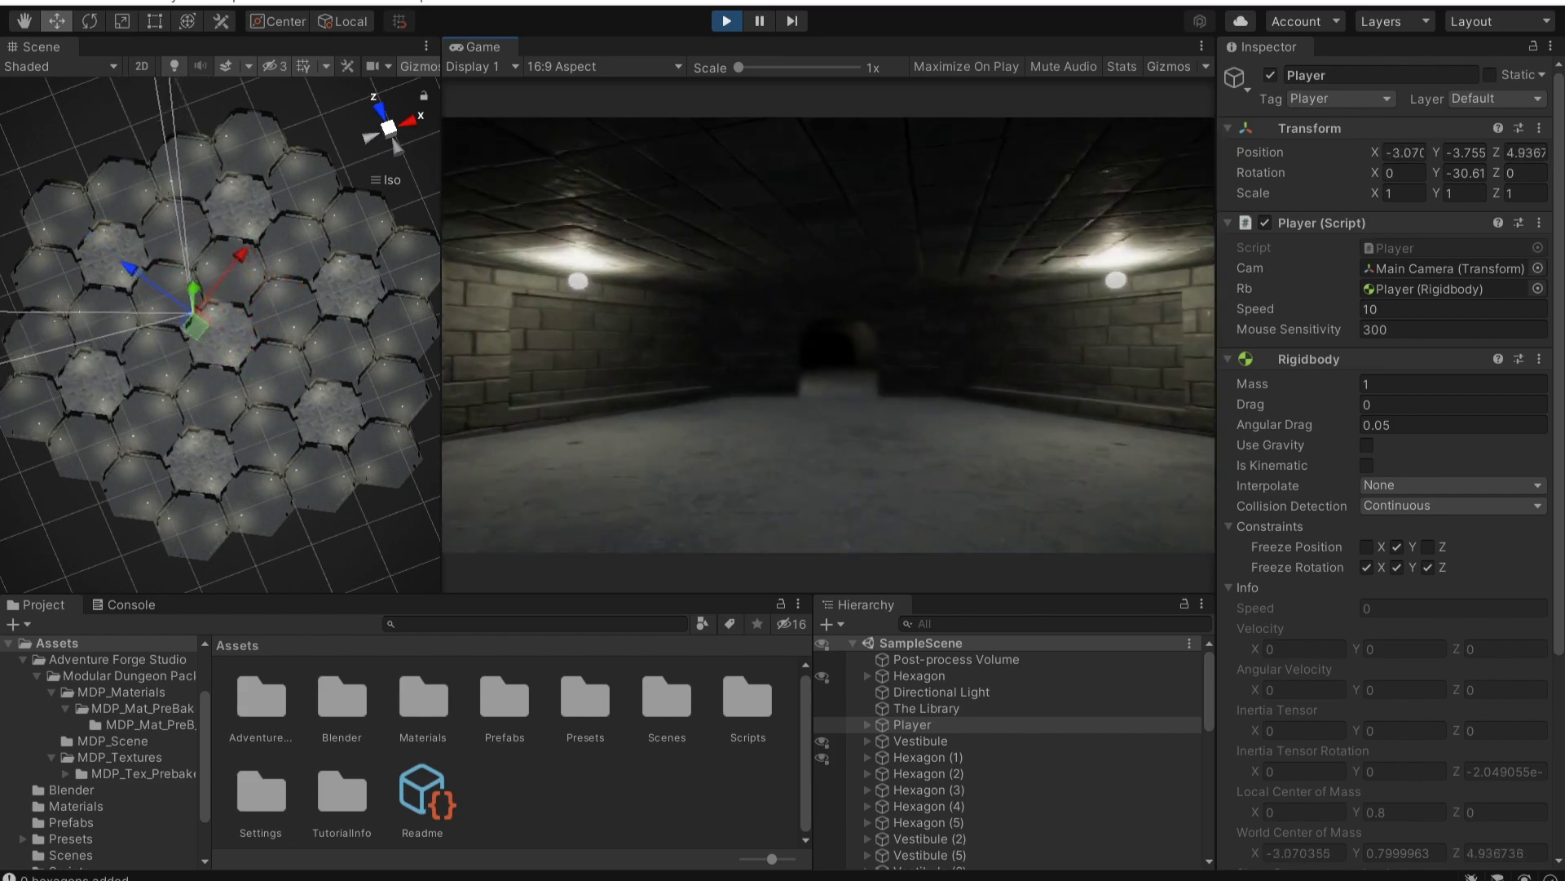
pyautogui.press('w')
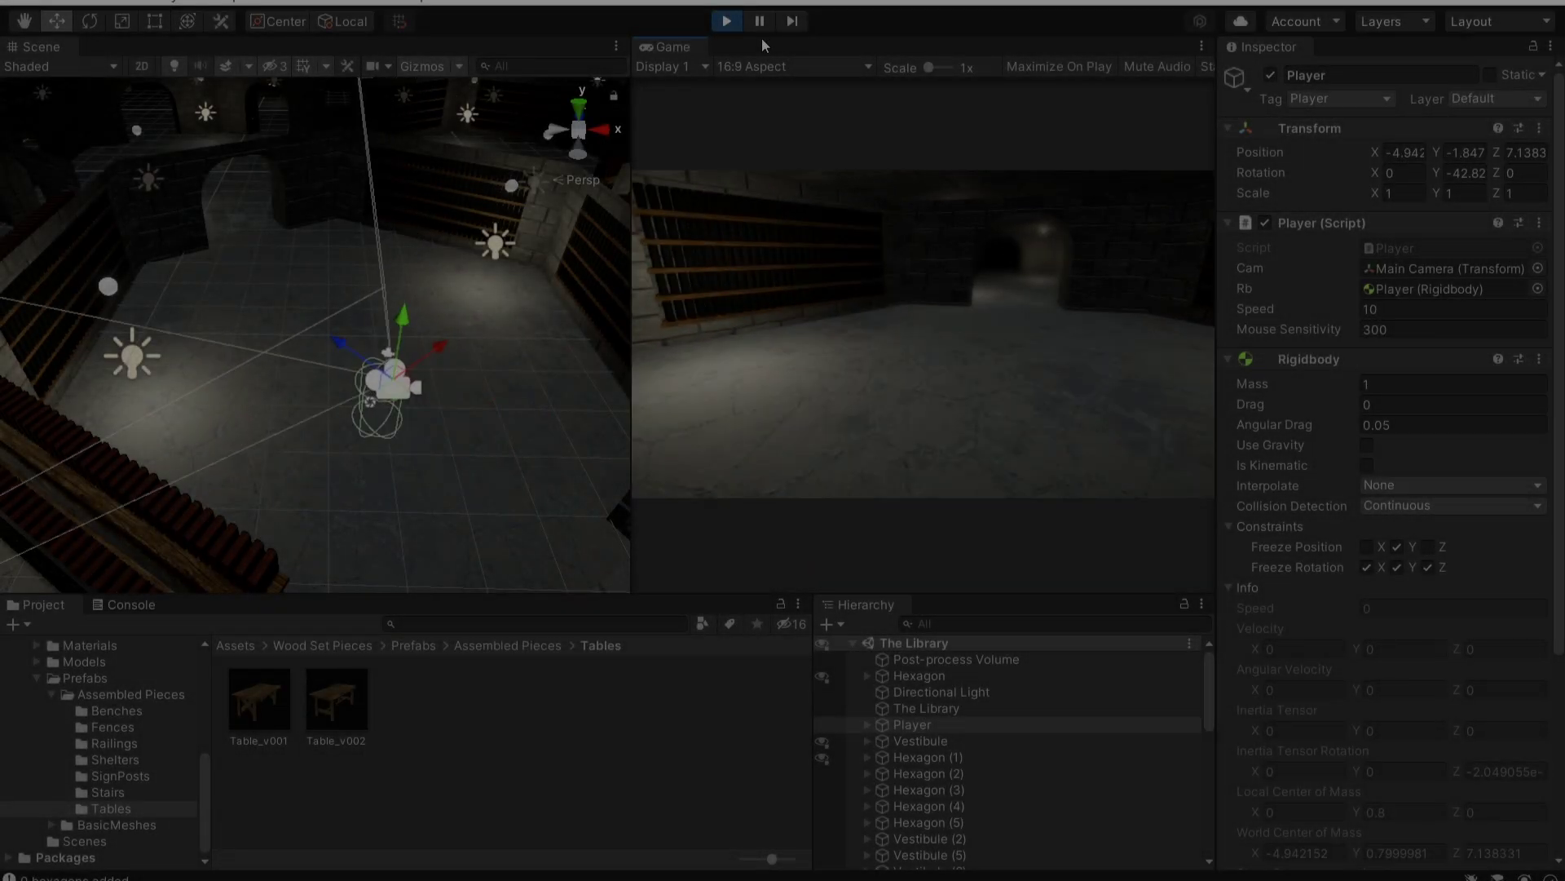
# Walk the Player around the furnished library room in play mode and examine the bookshelves up close
pyautogui.press('w')
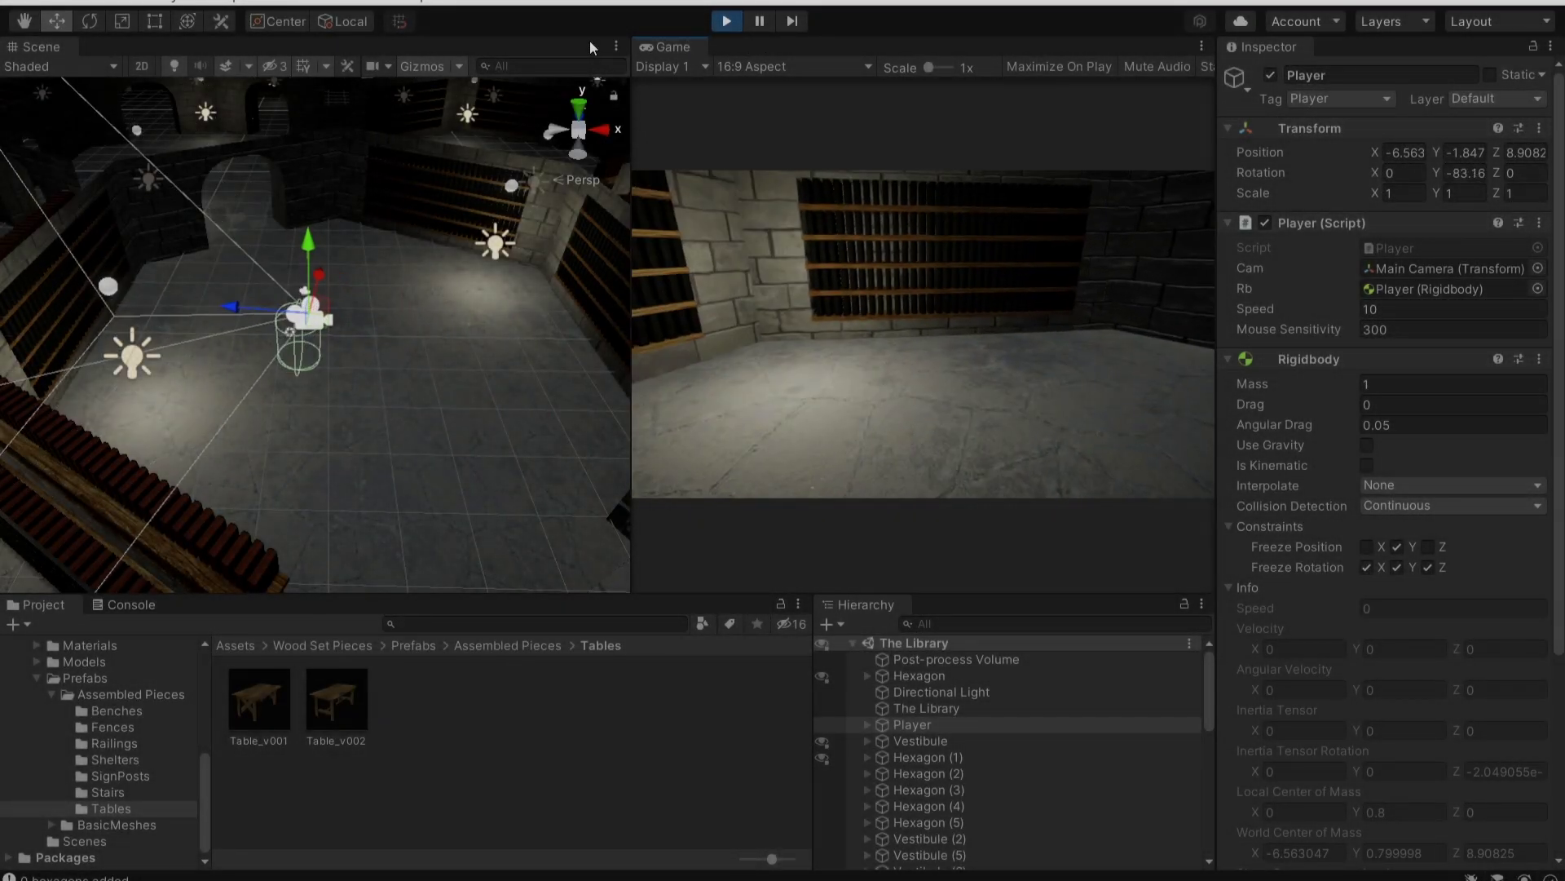
pyautogui.press('w')
pyautogui.press('w')
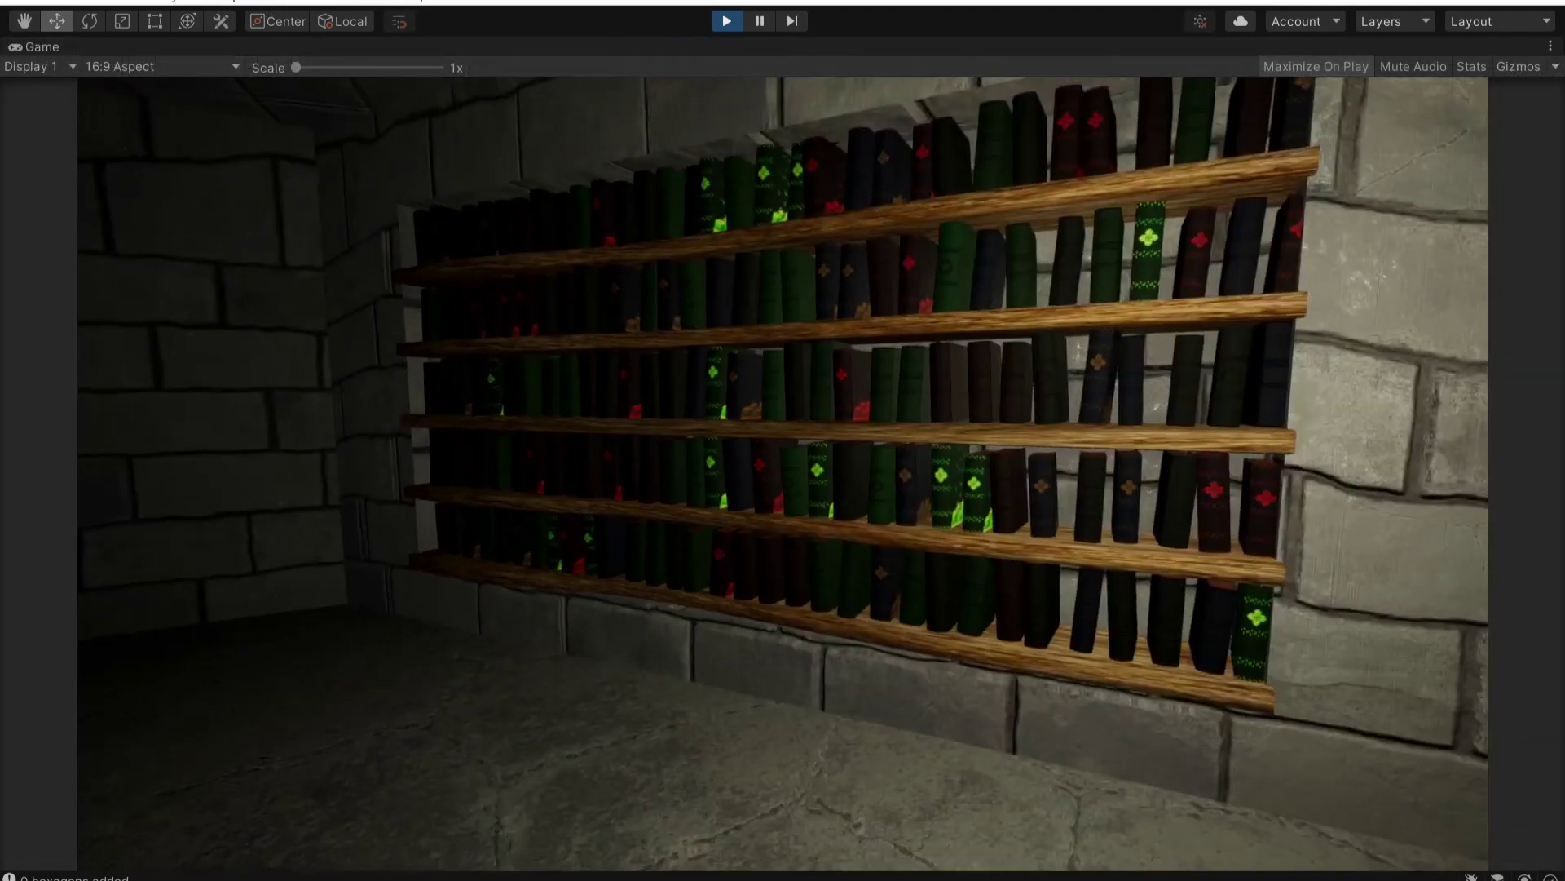
pyautogui.press('w')
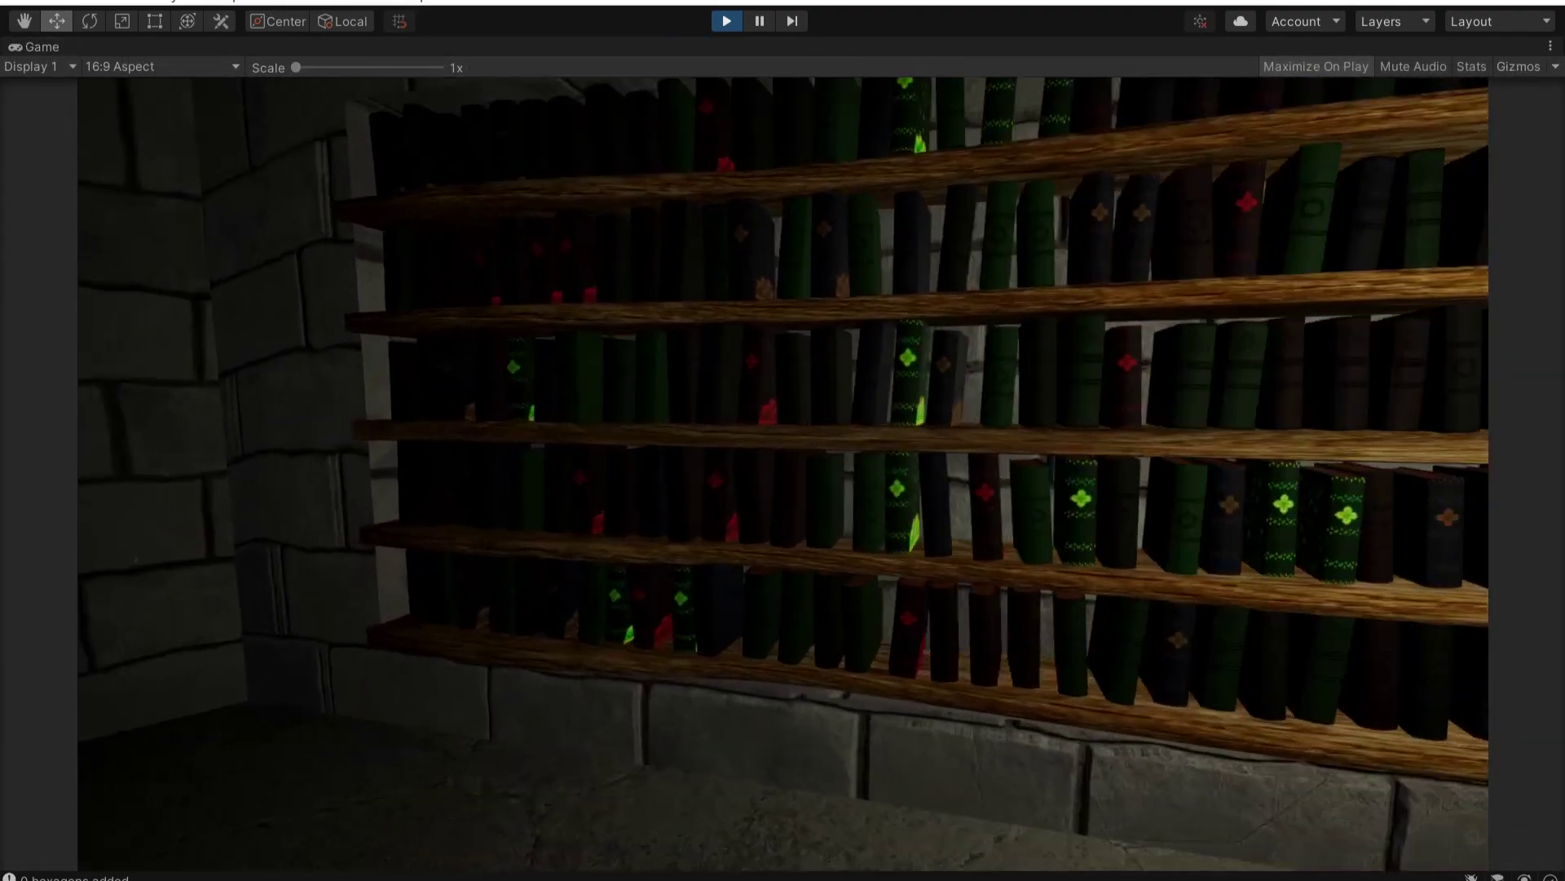
pyautogui.press('w')
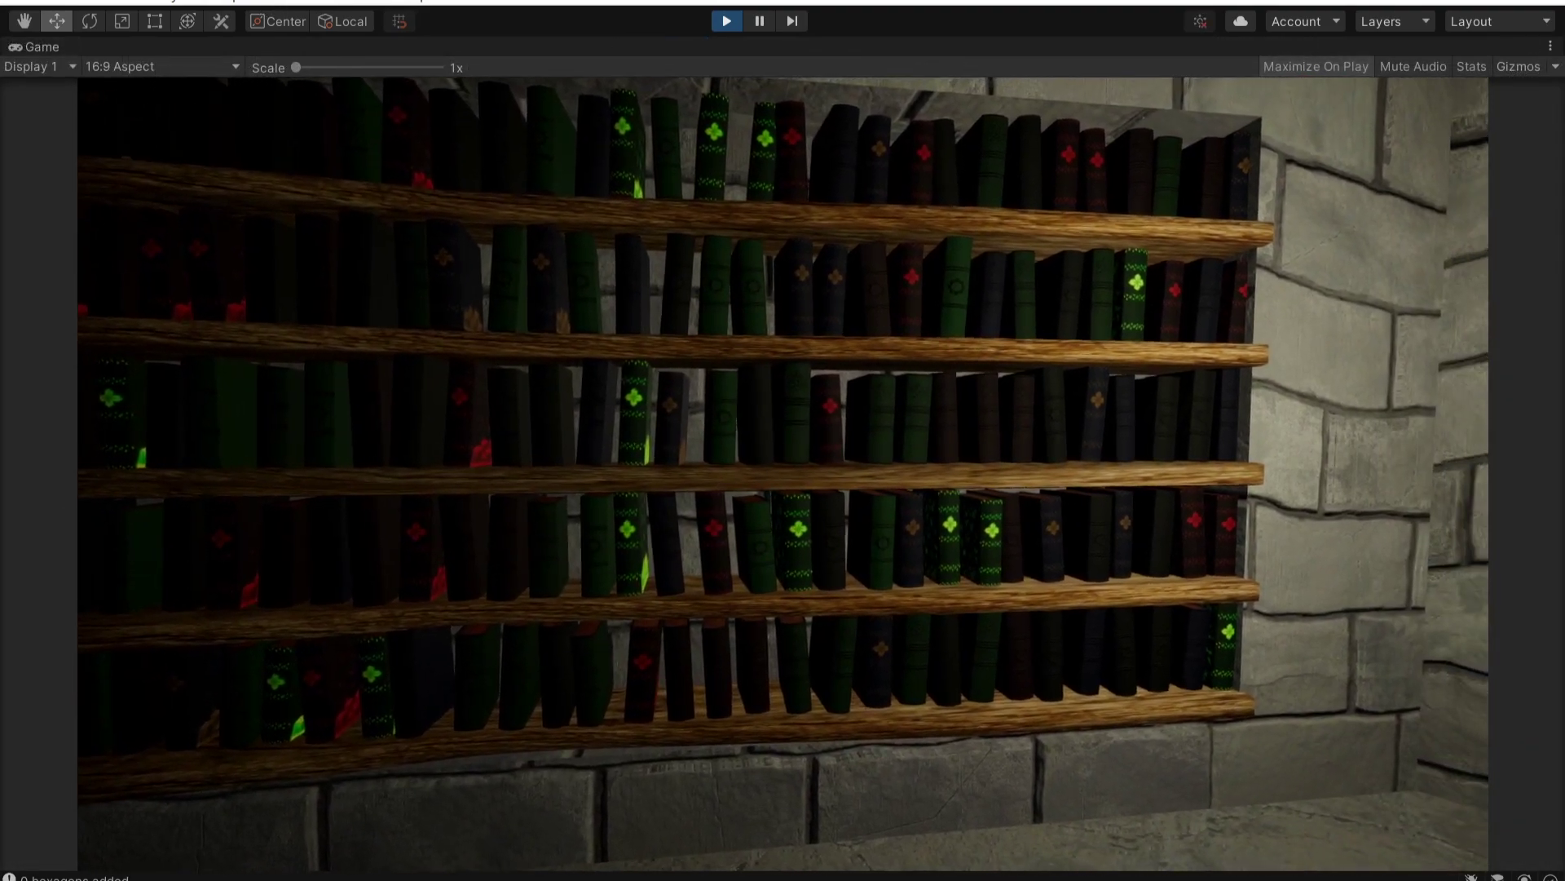
pyautogui.press('a')
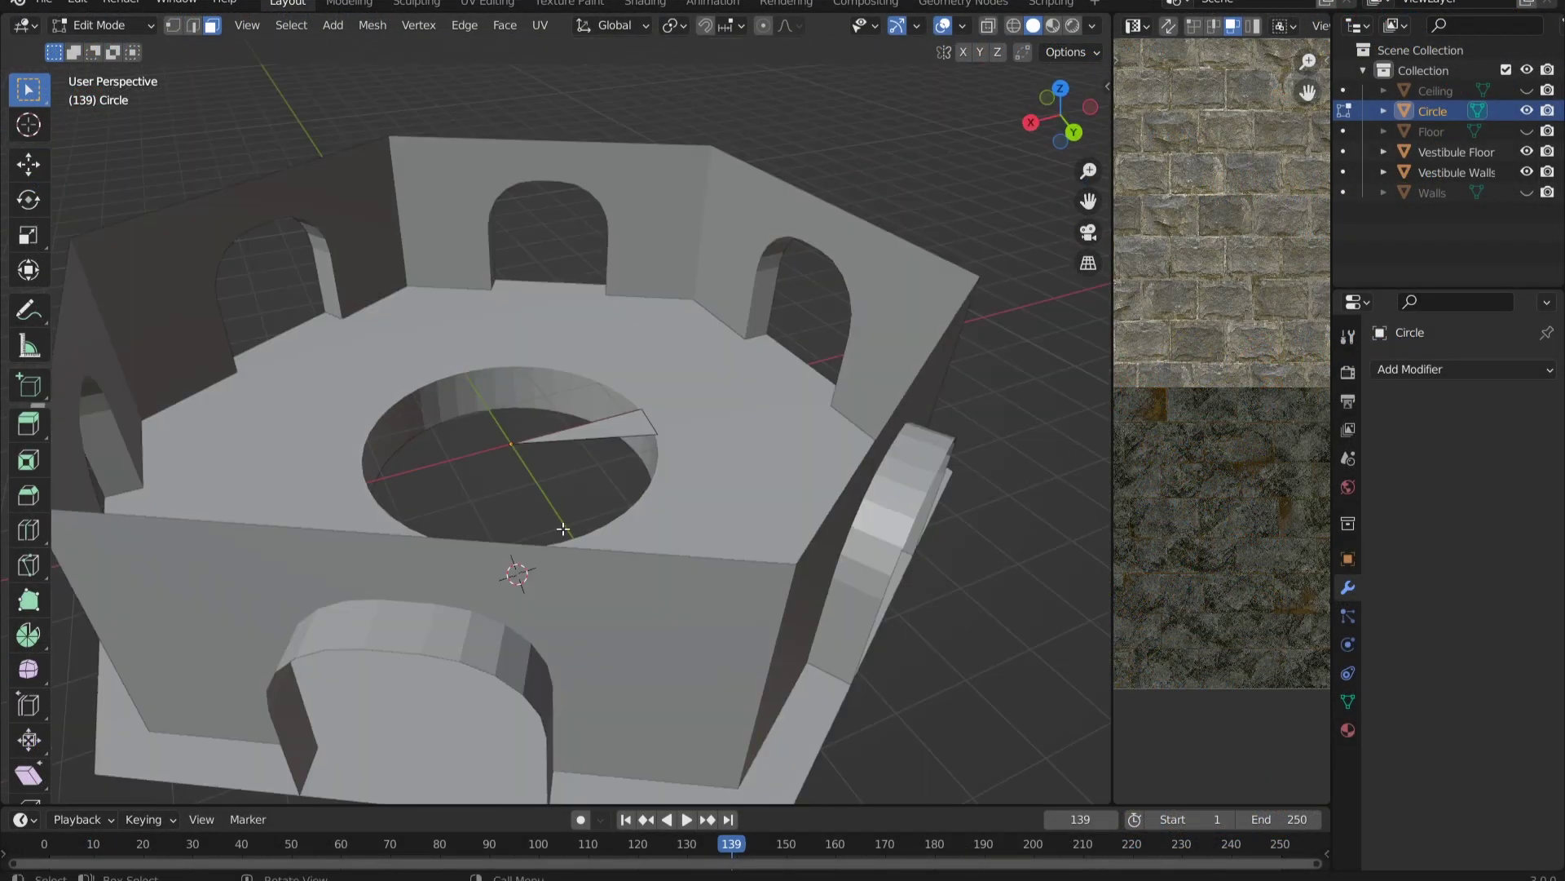
# In Blender, extrude the wedge face of the Circle object about 0.4 m along Z and return to Object Mode
pyautogui.press('e')
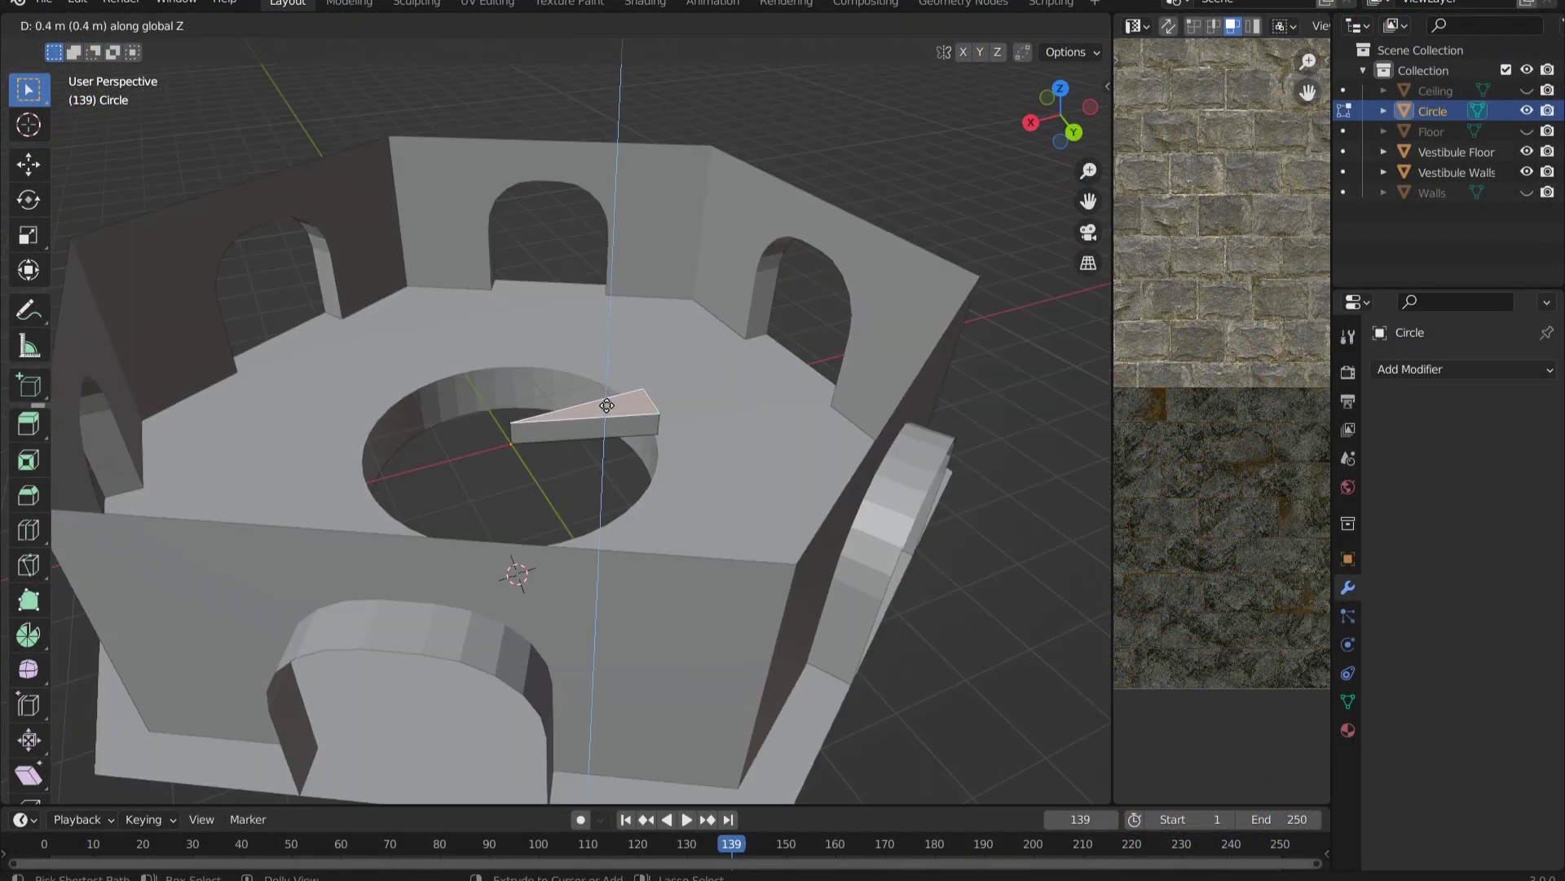
pyautogui.click(604, 405)
pyautogui.moveTo(566, 451); pyautogui.dragTo(703, 494, button='middle')
pyautogui.press('Tab')
# Add a Plain Axes empty at the centre of the vestibule's round floor opening
pyautogui.scroll(2, 703, 494)
pyautogui.scroll(2, 707, 499)
pyautogui.hotkey('shift', 'a')
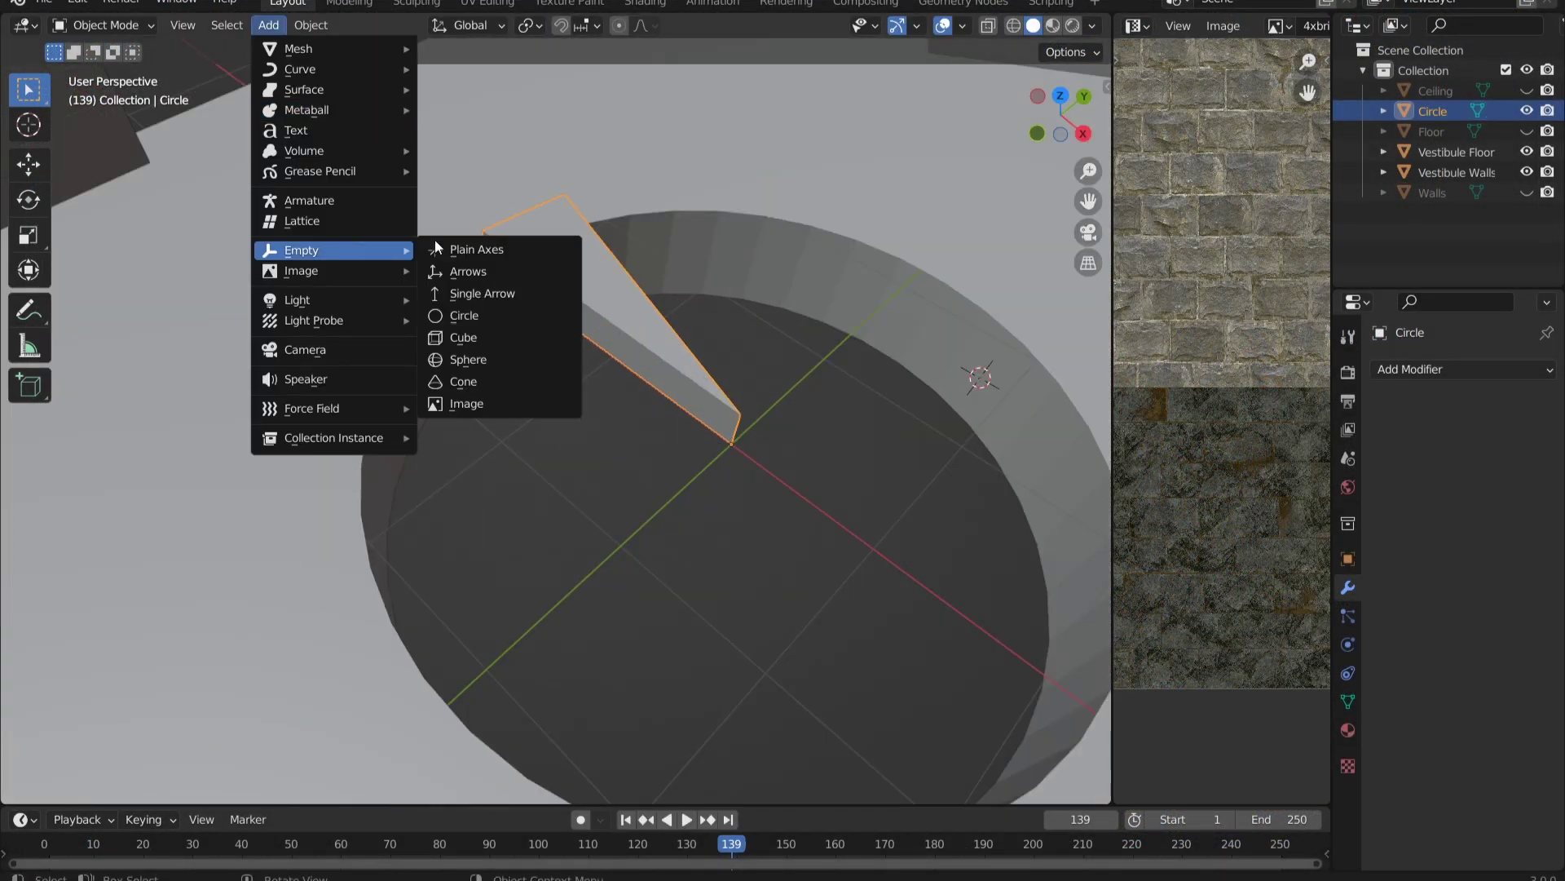
pyautogui.click(489, 248)
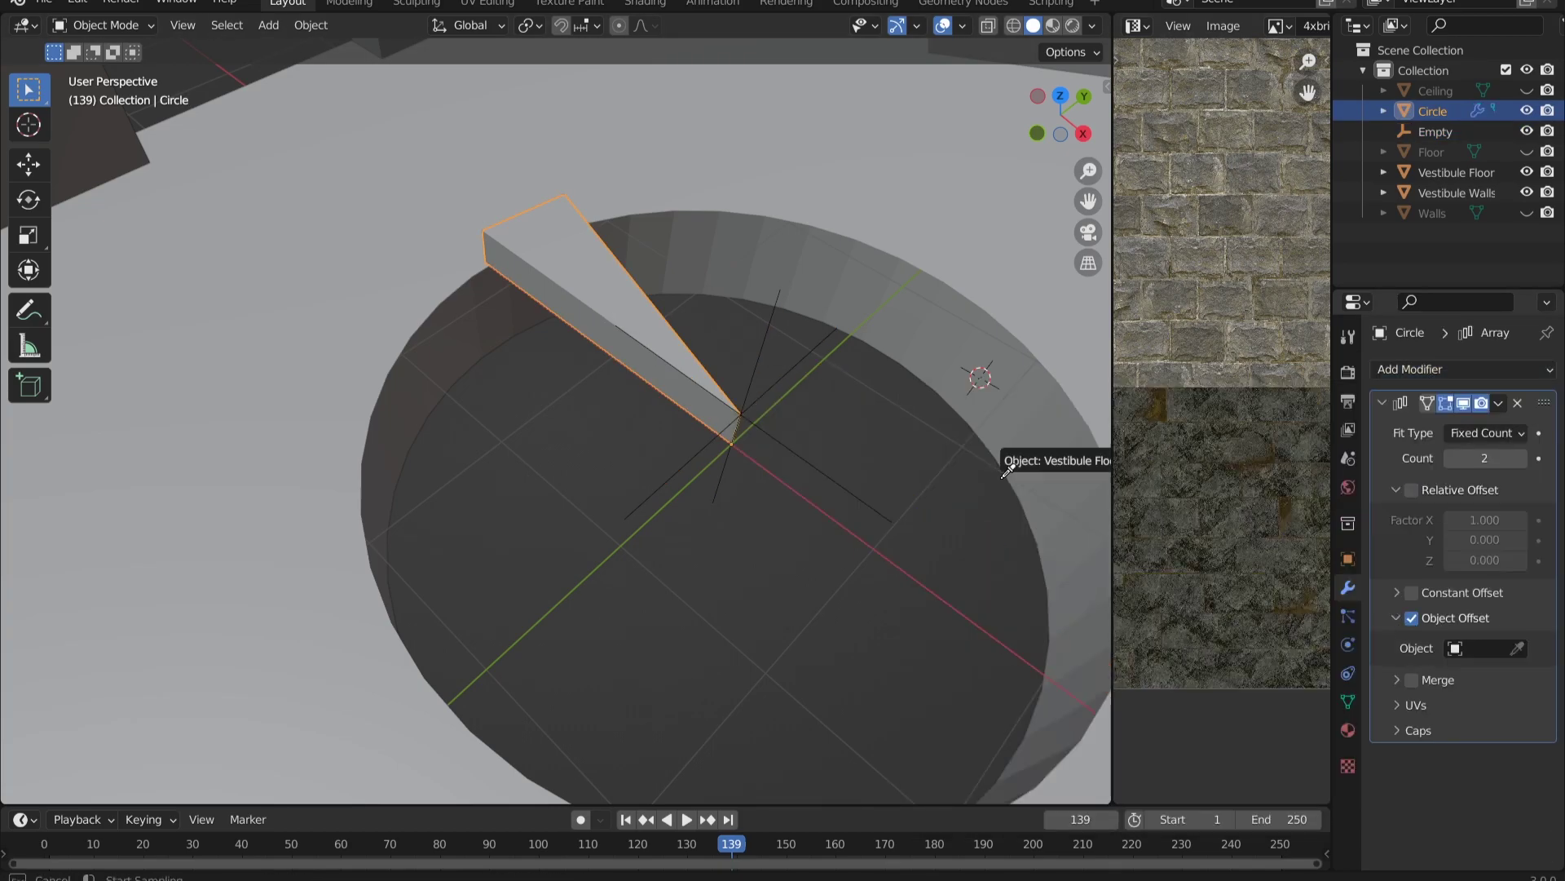
# Use the empty as the stair array's offset object and set its Z rotation to 18° to form a spiral staircase
pyautogui.scroll(-4, 555, 424)
pyautogui.click(1436, 132)
pyautogui.doubleClick(1475, 539)
pyautogui.write('18')
pyautogui.press('Return')
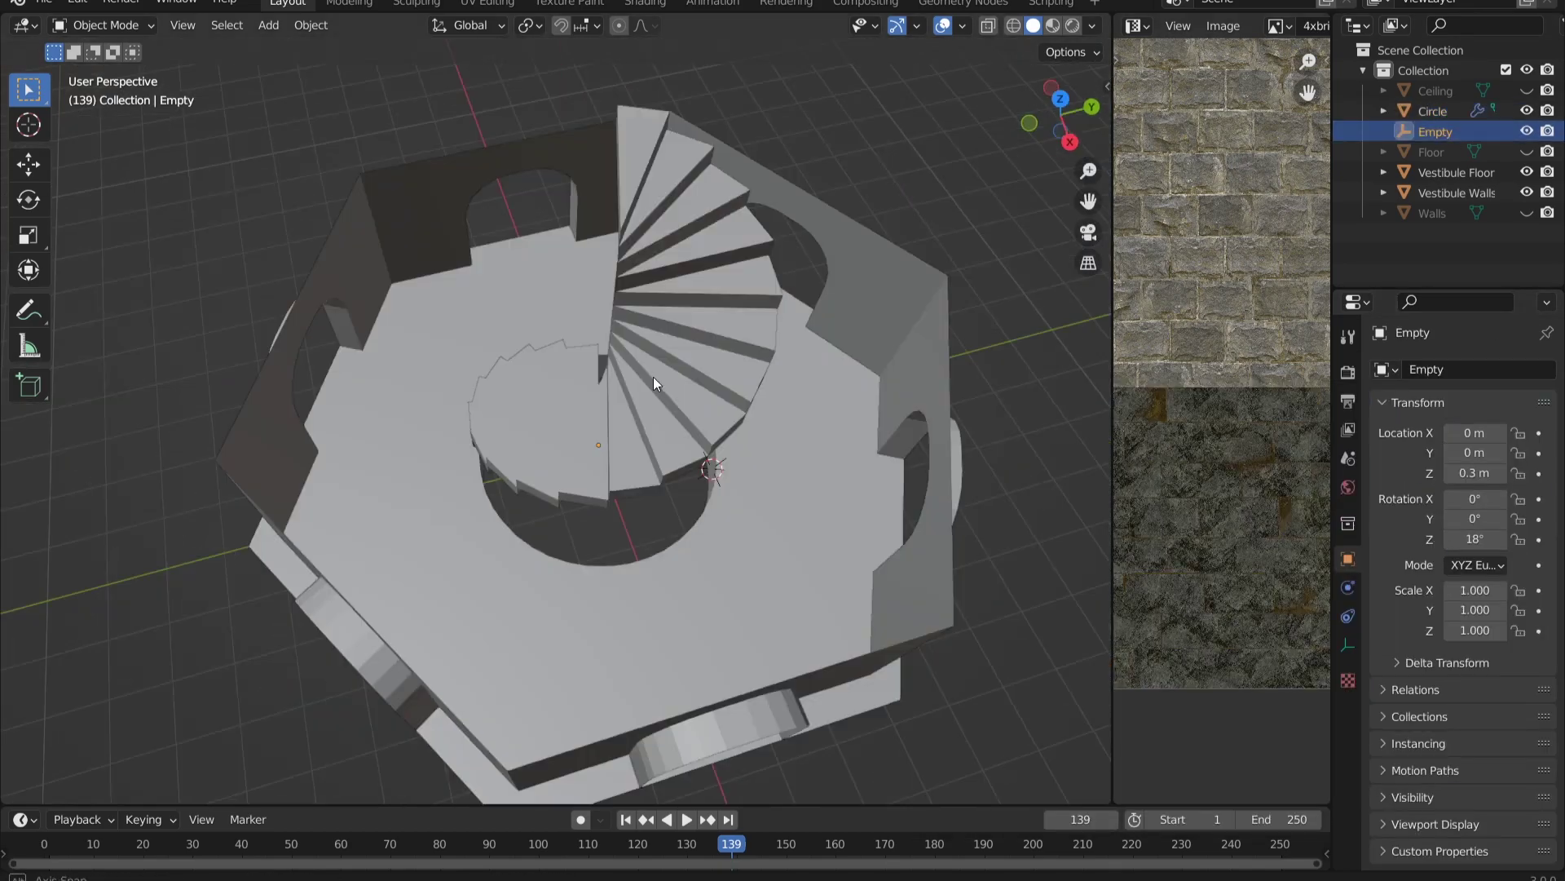
pyautogui.moveTo(653, 378); pyautogui.dragTo(1082, 279, button='middle')
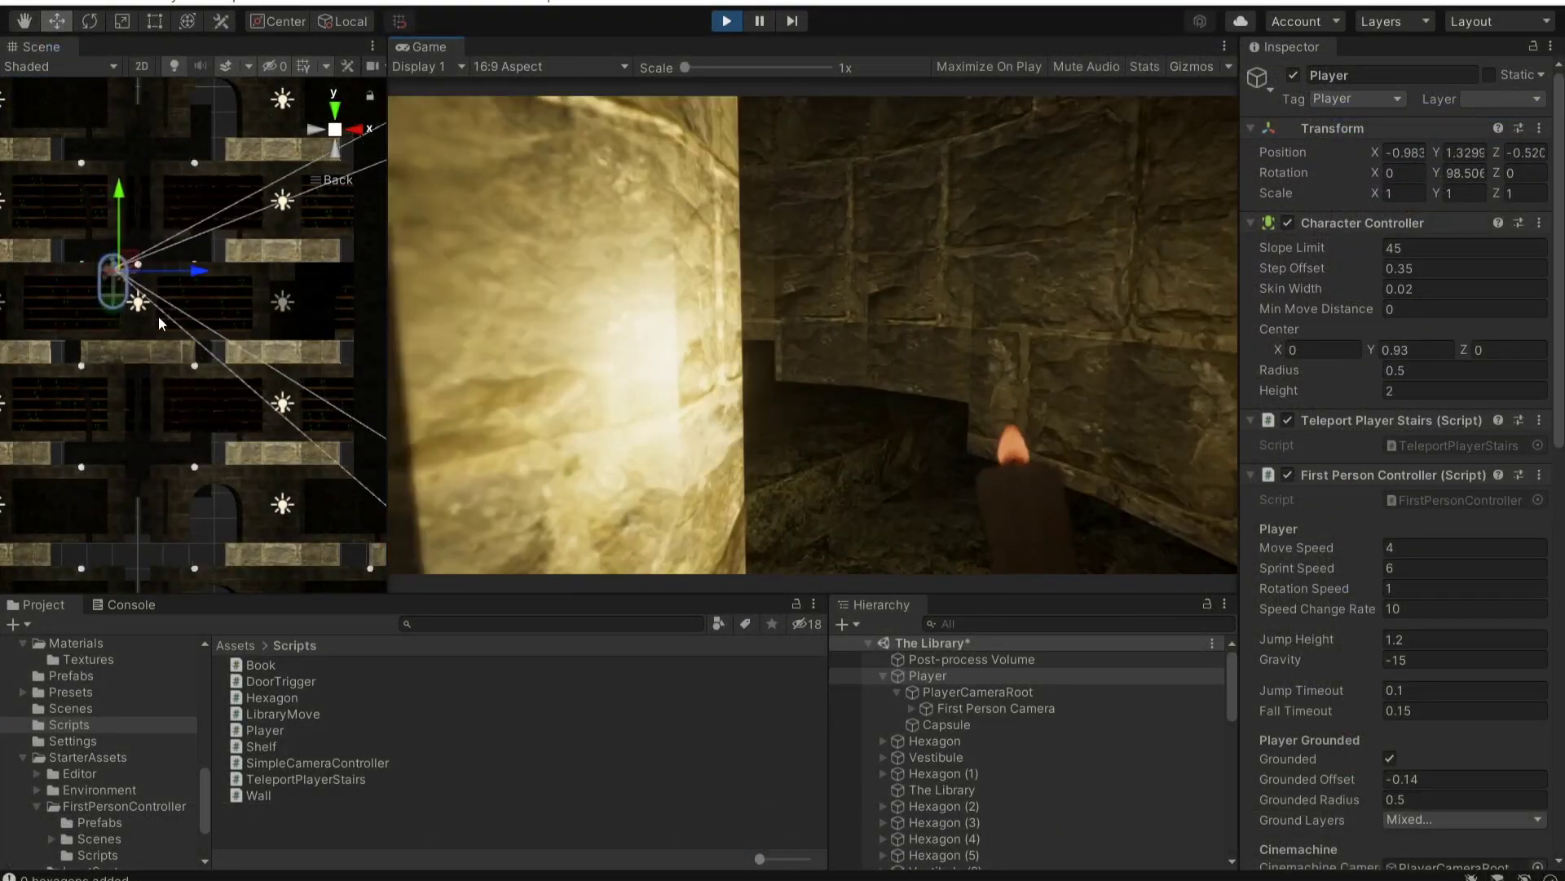
# In Unity, test the spiral staircase in play mode by walking the Player down between floors
pyautogui.press('w')
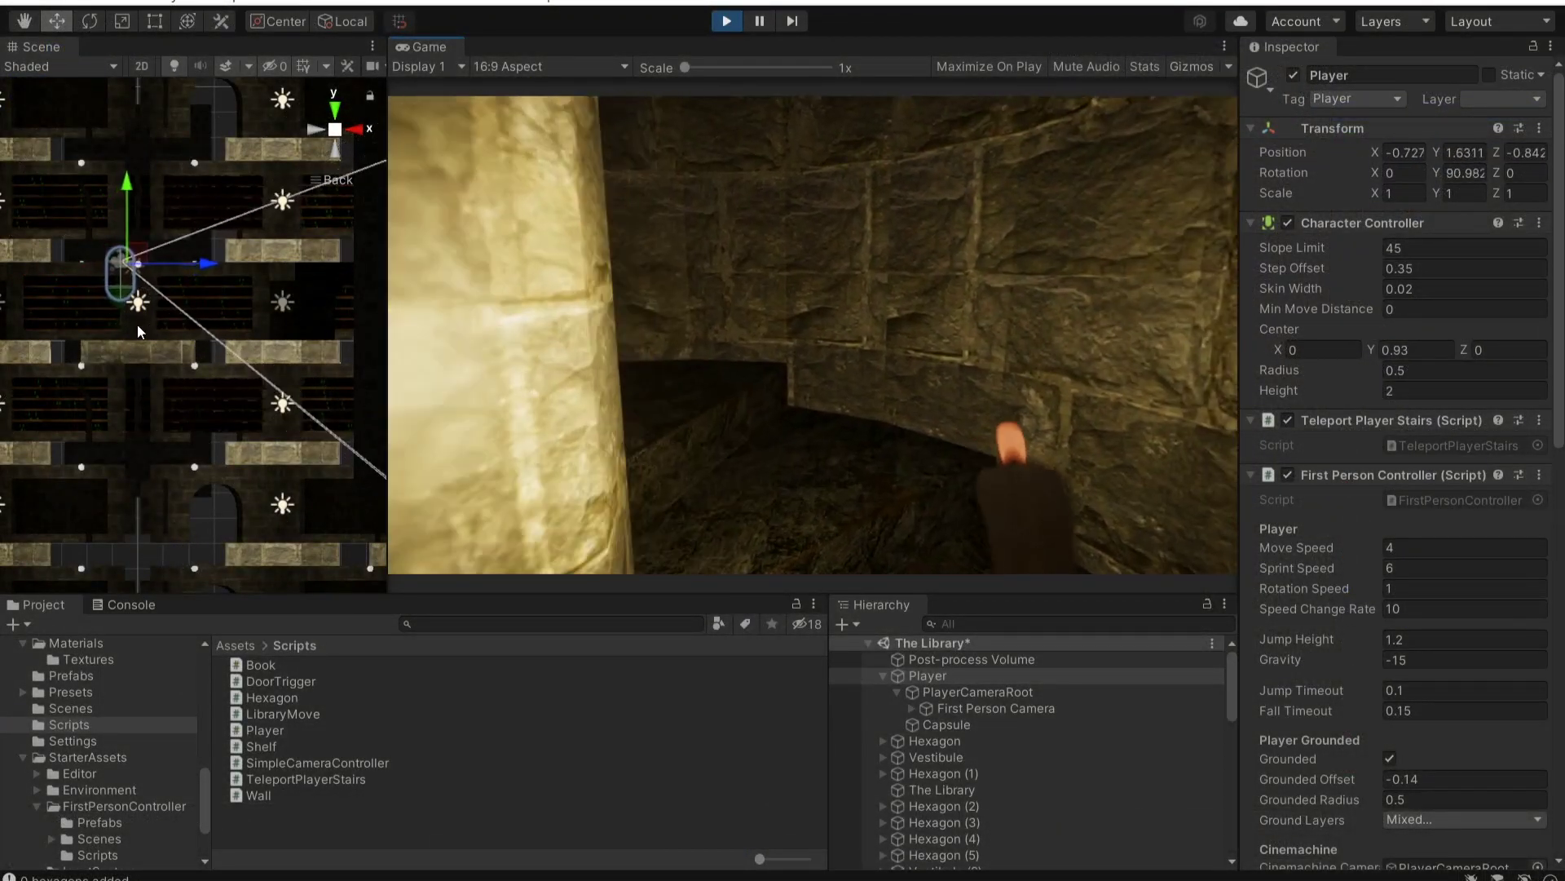
pyautogui.press('w')
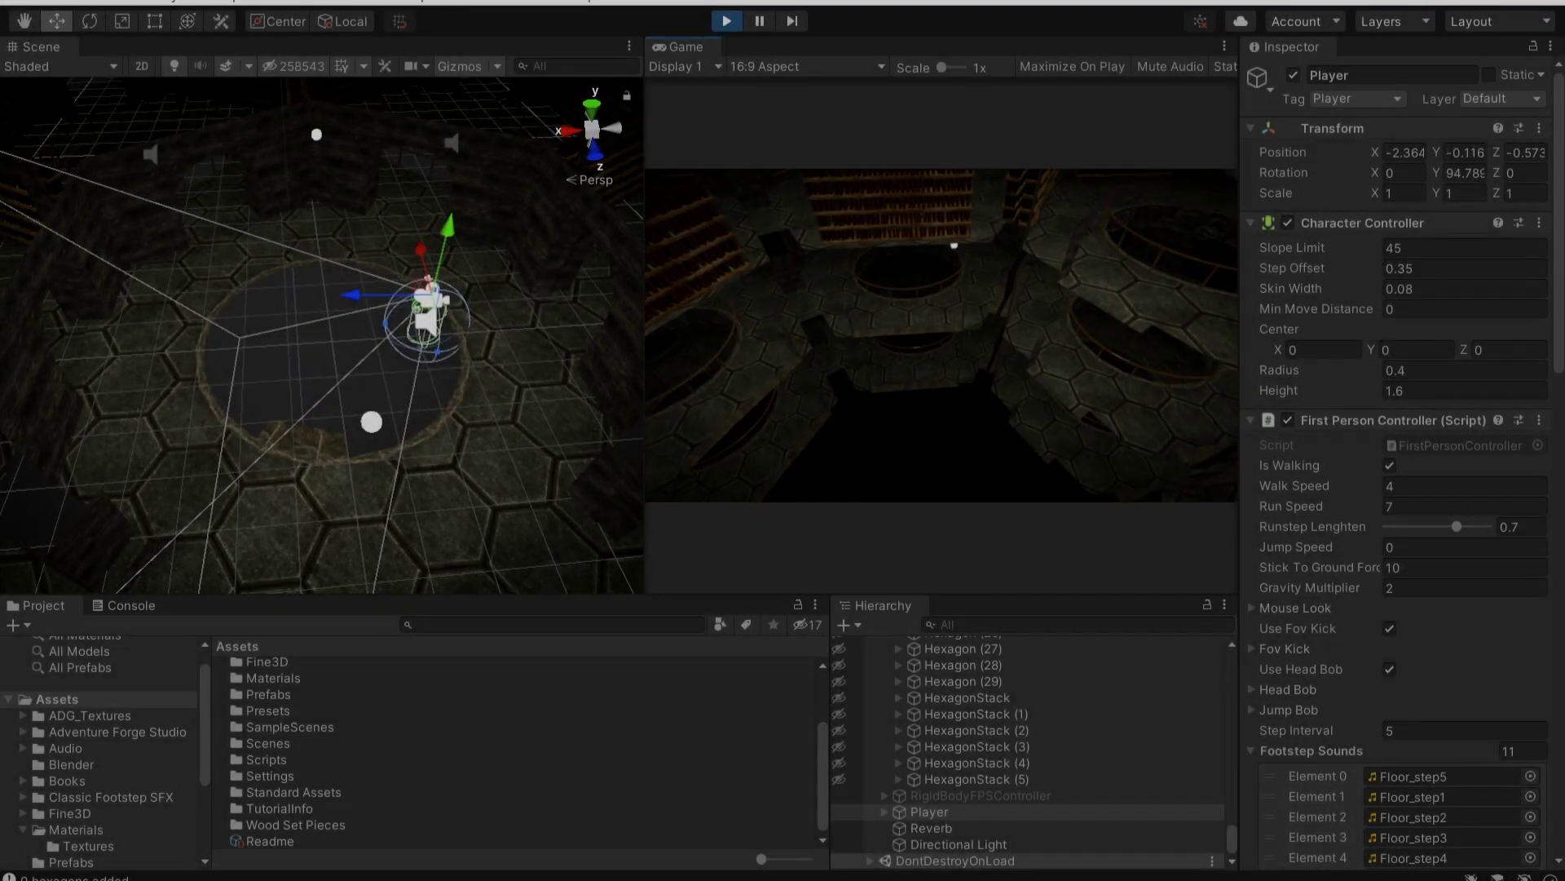
pyautogui.press('w')
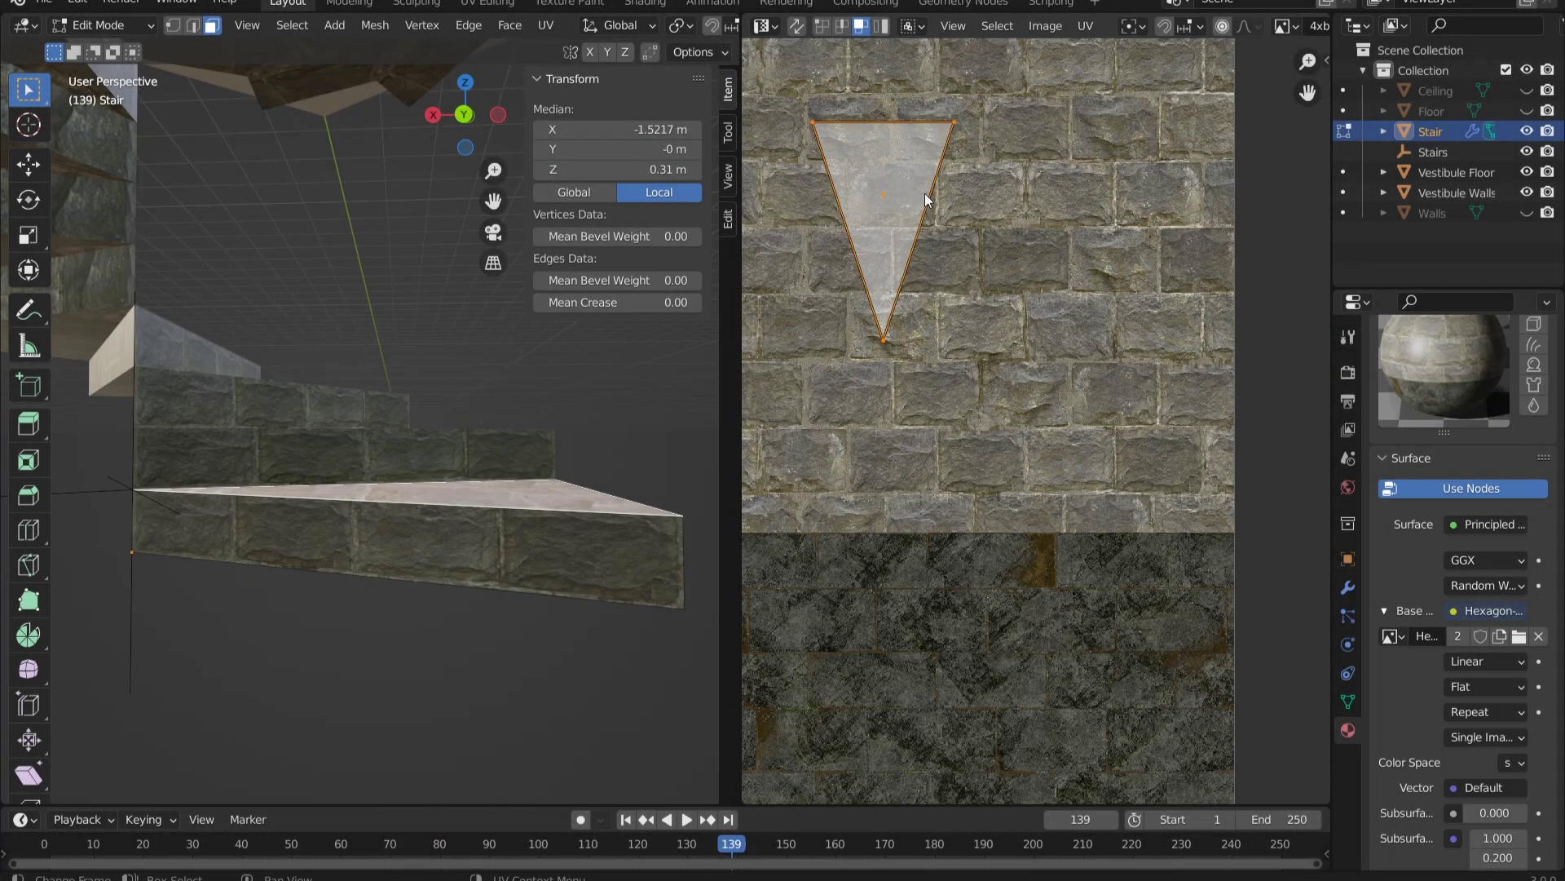
# In Blender, select the lowest stair's triangular top face, rotate its UV island until its base is horizontal, and move it over the brick texture
pyautogui.click(588, 548)
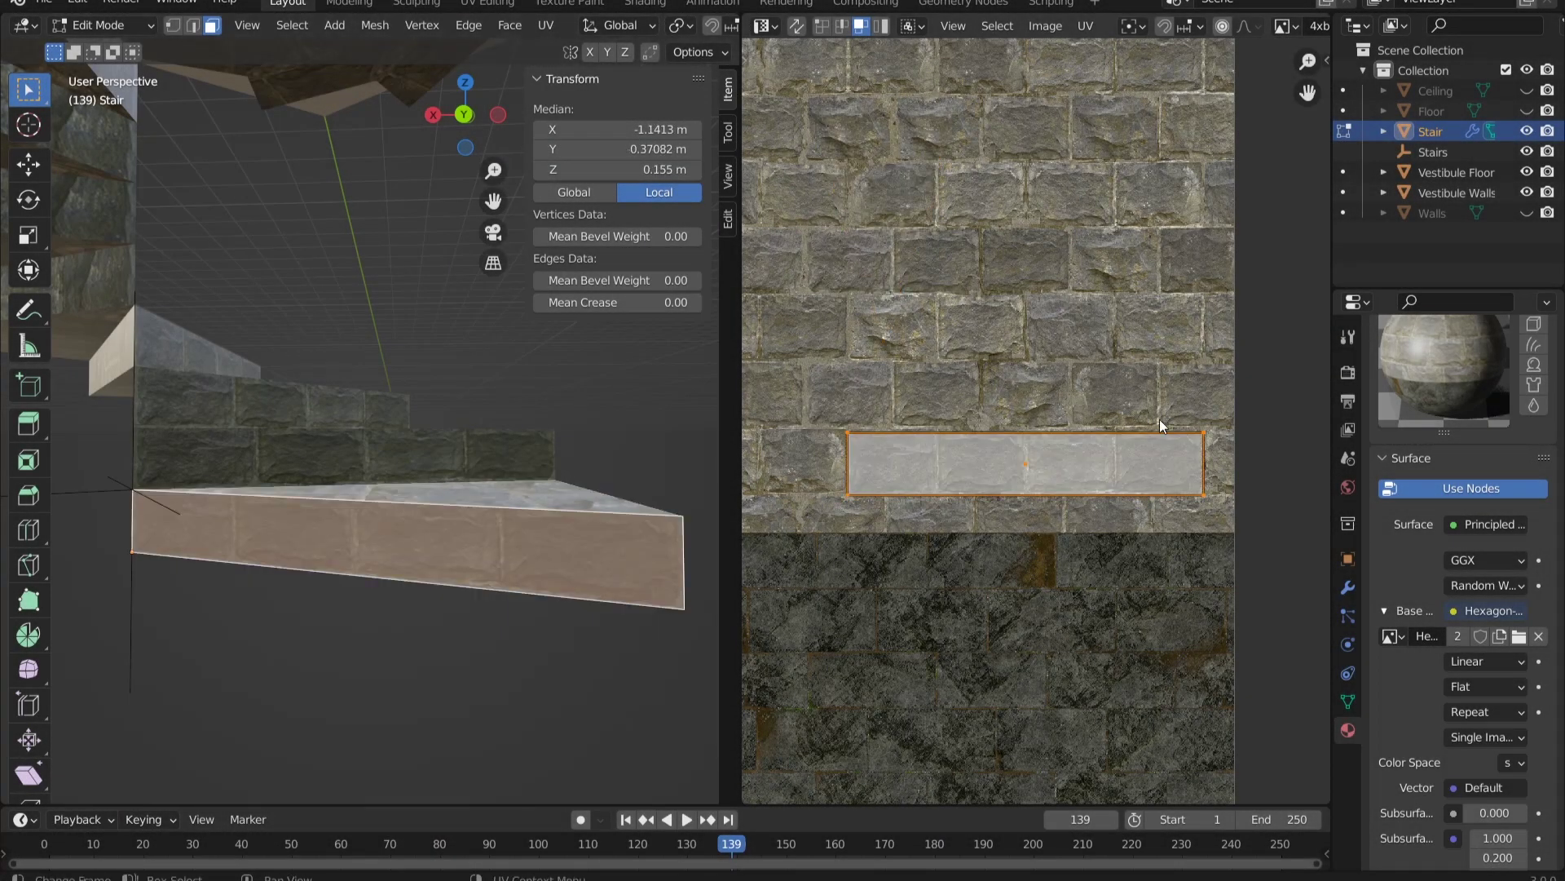
pyautogui.click(562, 497)
pyautogui.press('t')
pyautogui.press('t')
pyautogui.press('r')
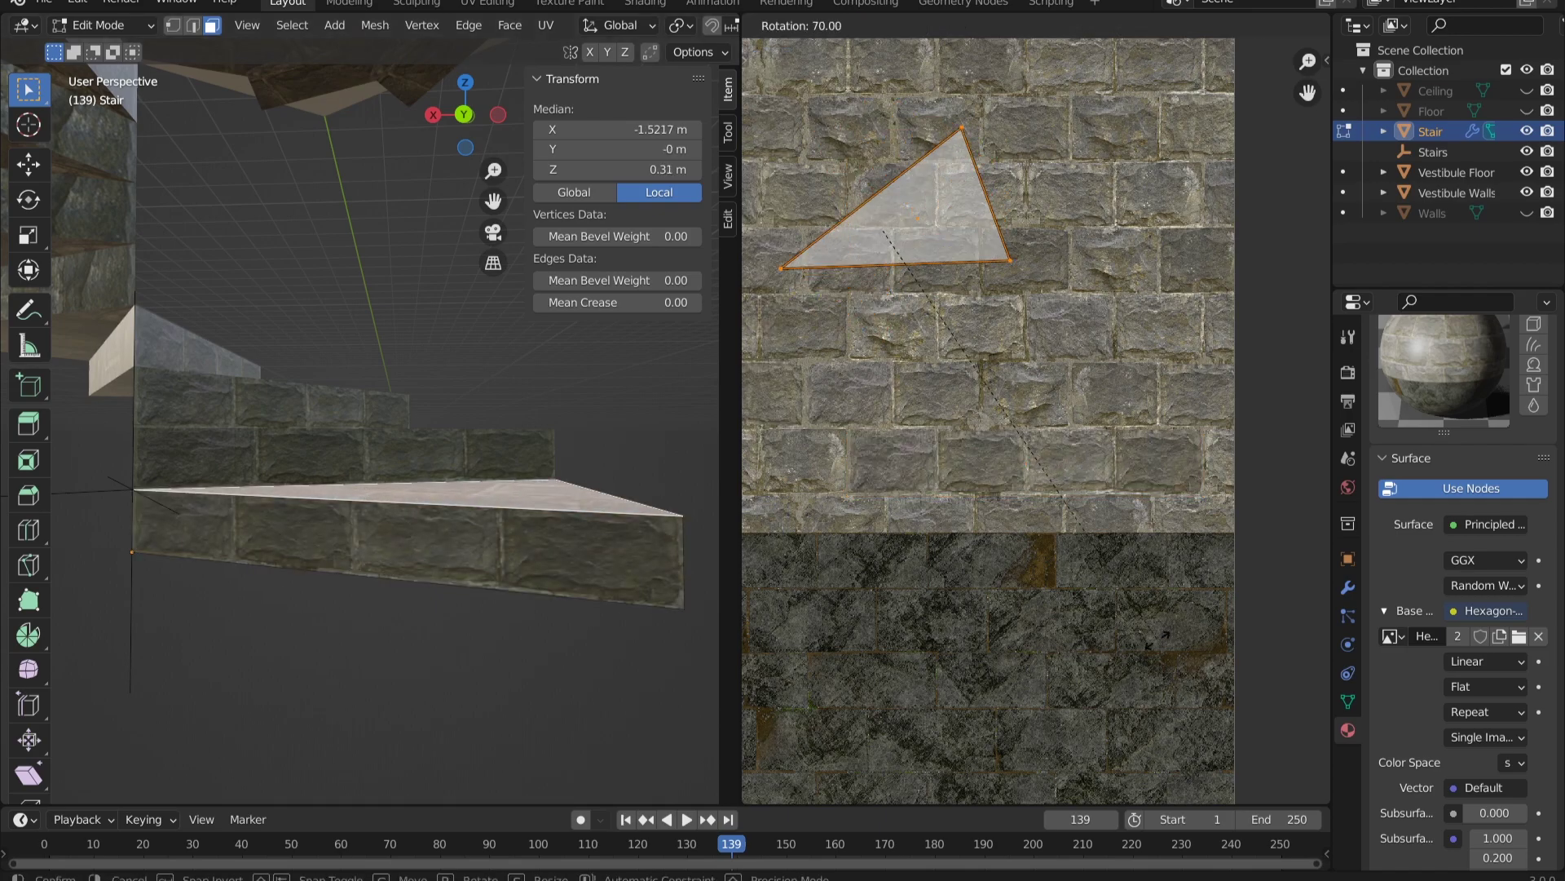
pyautogui.click(958, 343)
pyautogui.press('r')
pyautogui.click(1114, 219)
pyautogui.press('g')
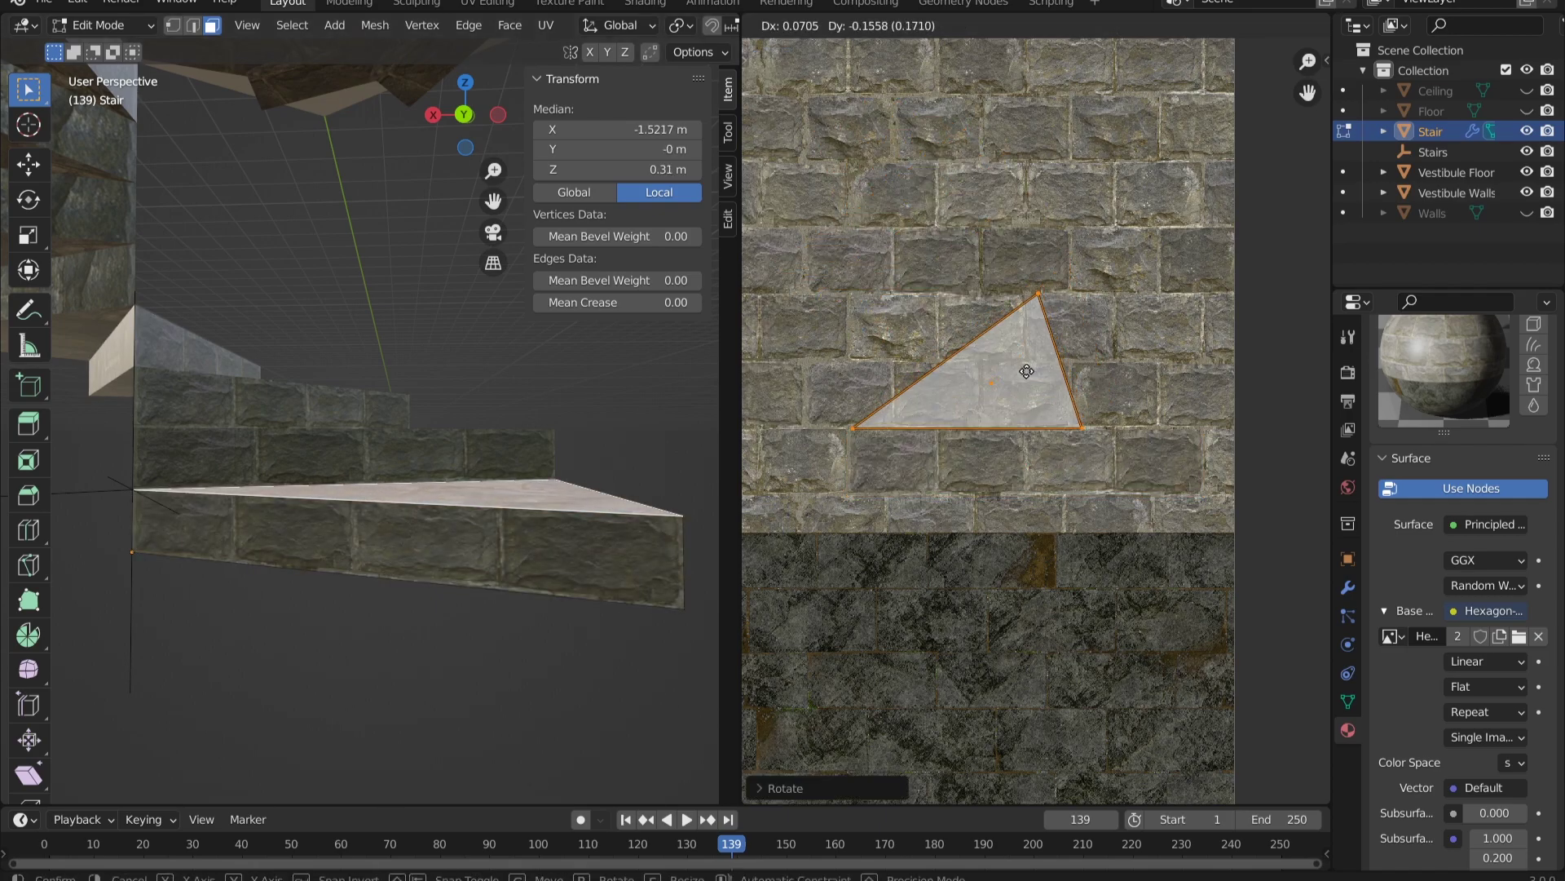
pyautogui.click(1026, 369)
# Enlarge the top face's UV island by about 1.4 and another 1.17 times, repositioning it over the light stone bricks
pyautogui.moveTo(601, 415); pyautogui.dragTo(618, 465, button='middle')
pyautogui.press('s')
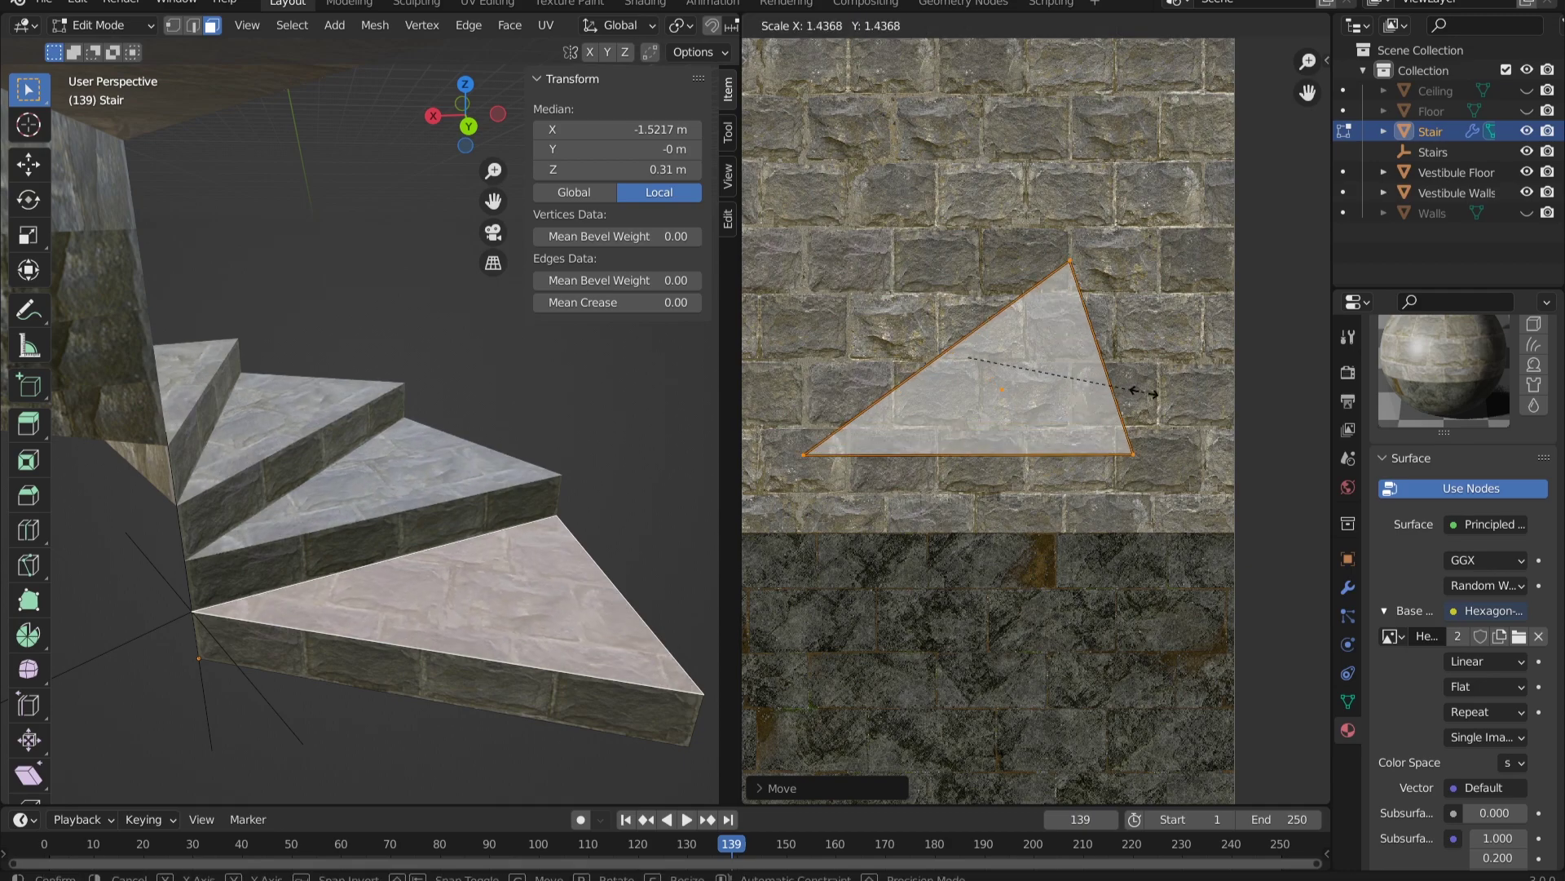
pyautogui.click(1120, 425)
pyautogui.press('g')
pyautogui.click(1219, 378)
pyautogui.press('s')
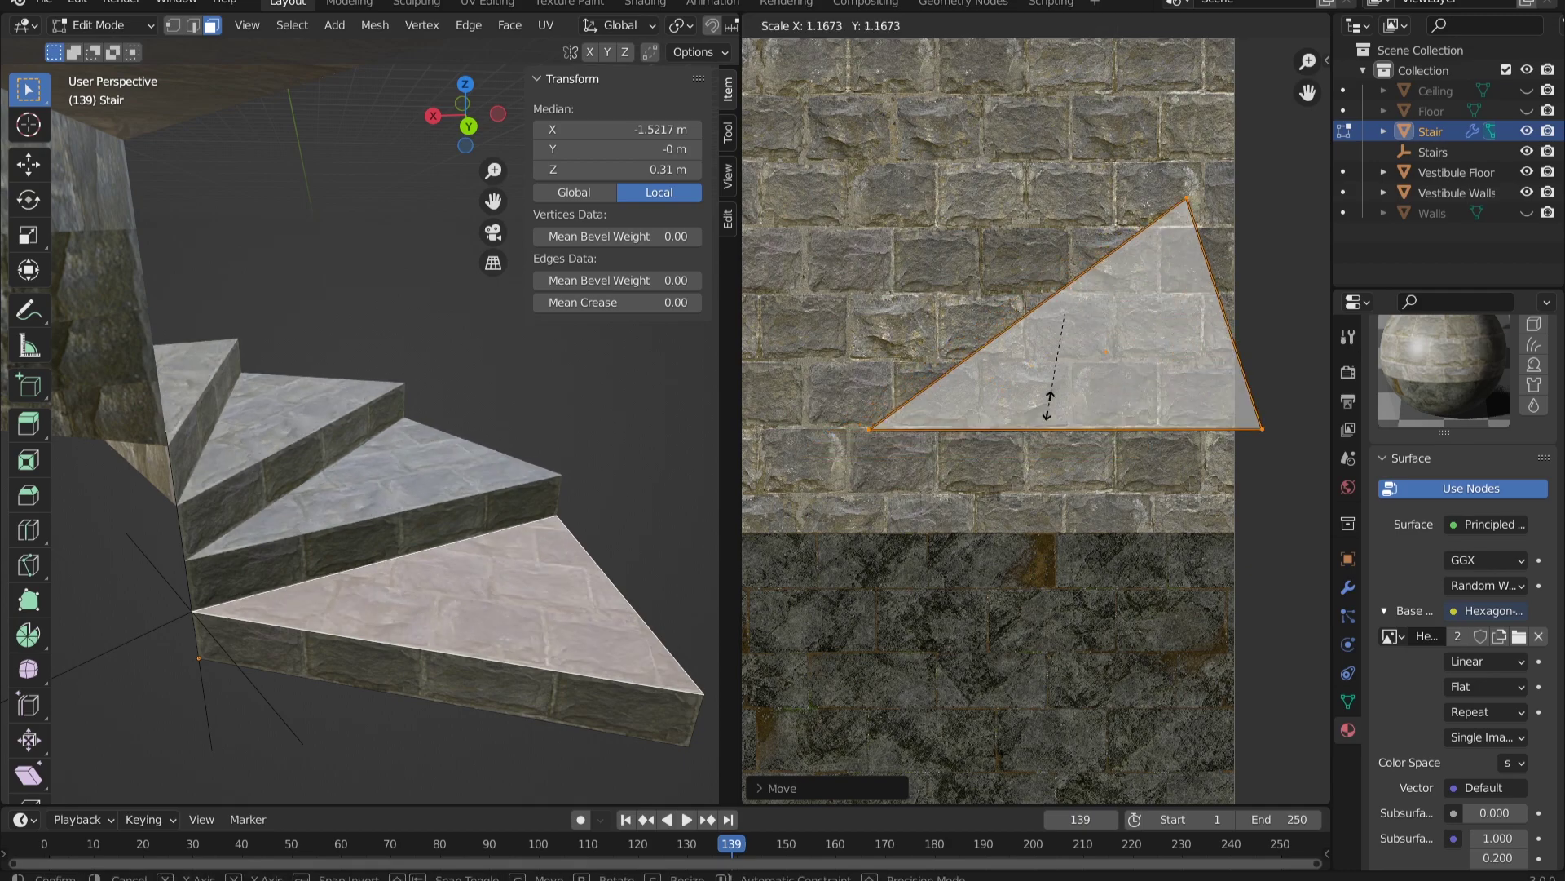
pyautogui.click(1047, 411)
pyautogui.press('g')
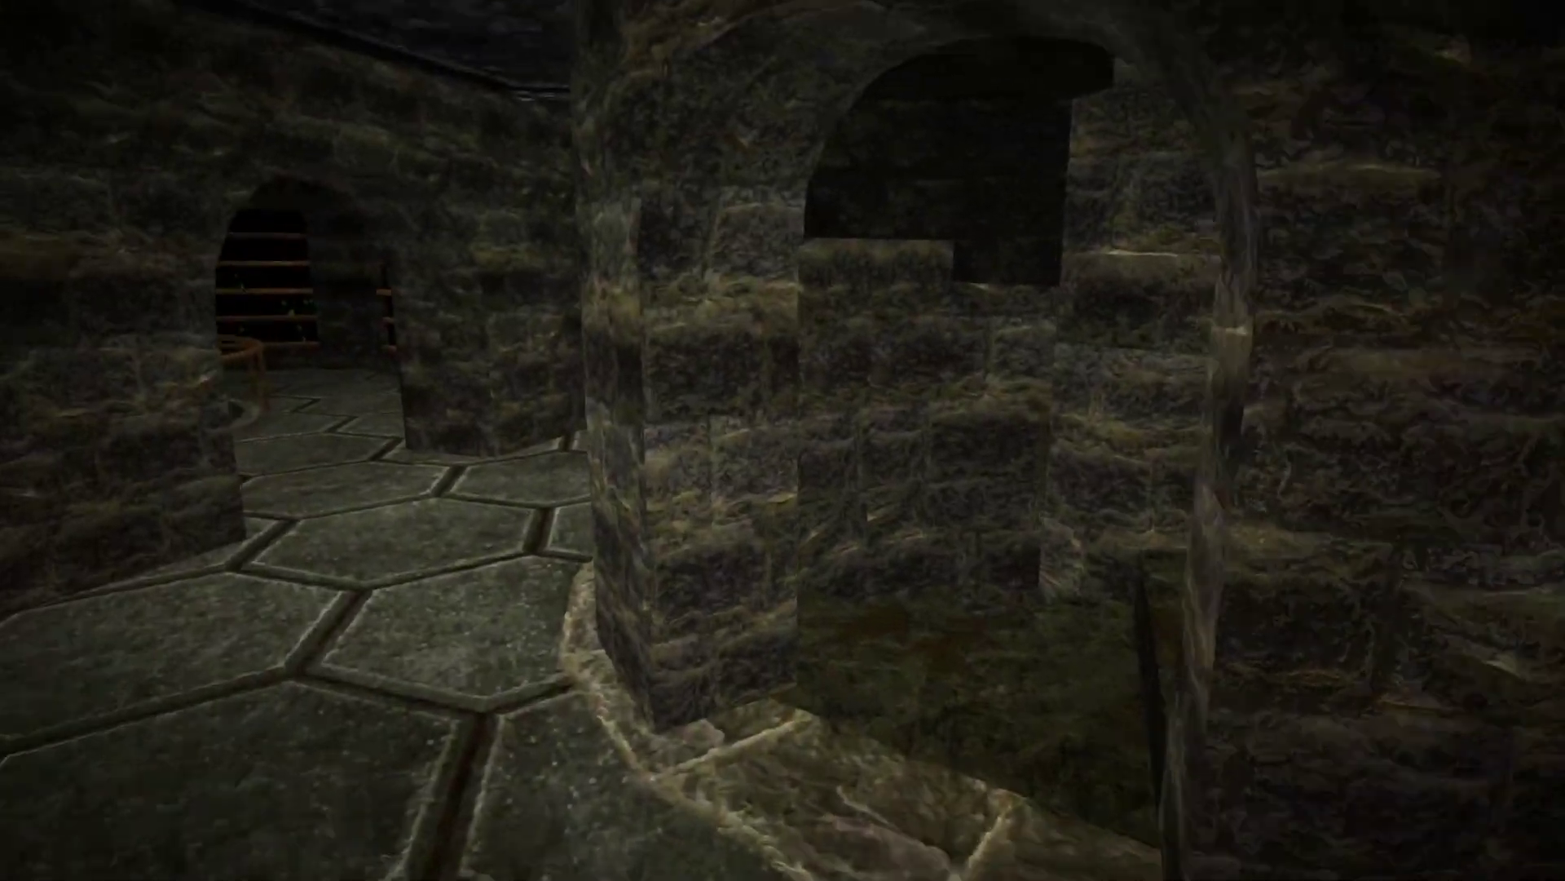
pyautogui.press('w')
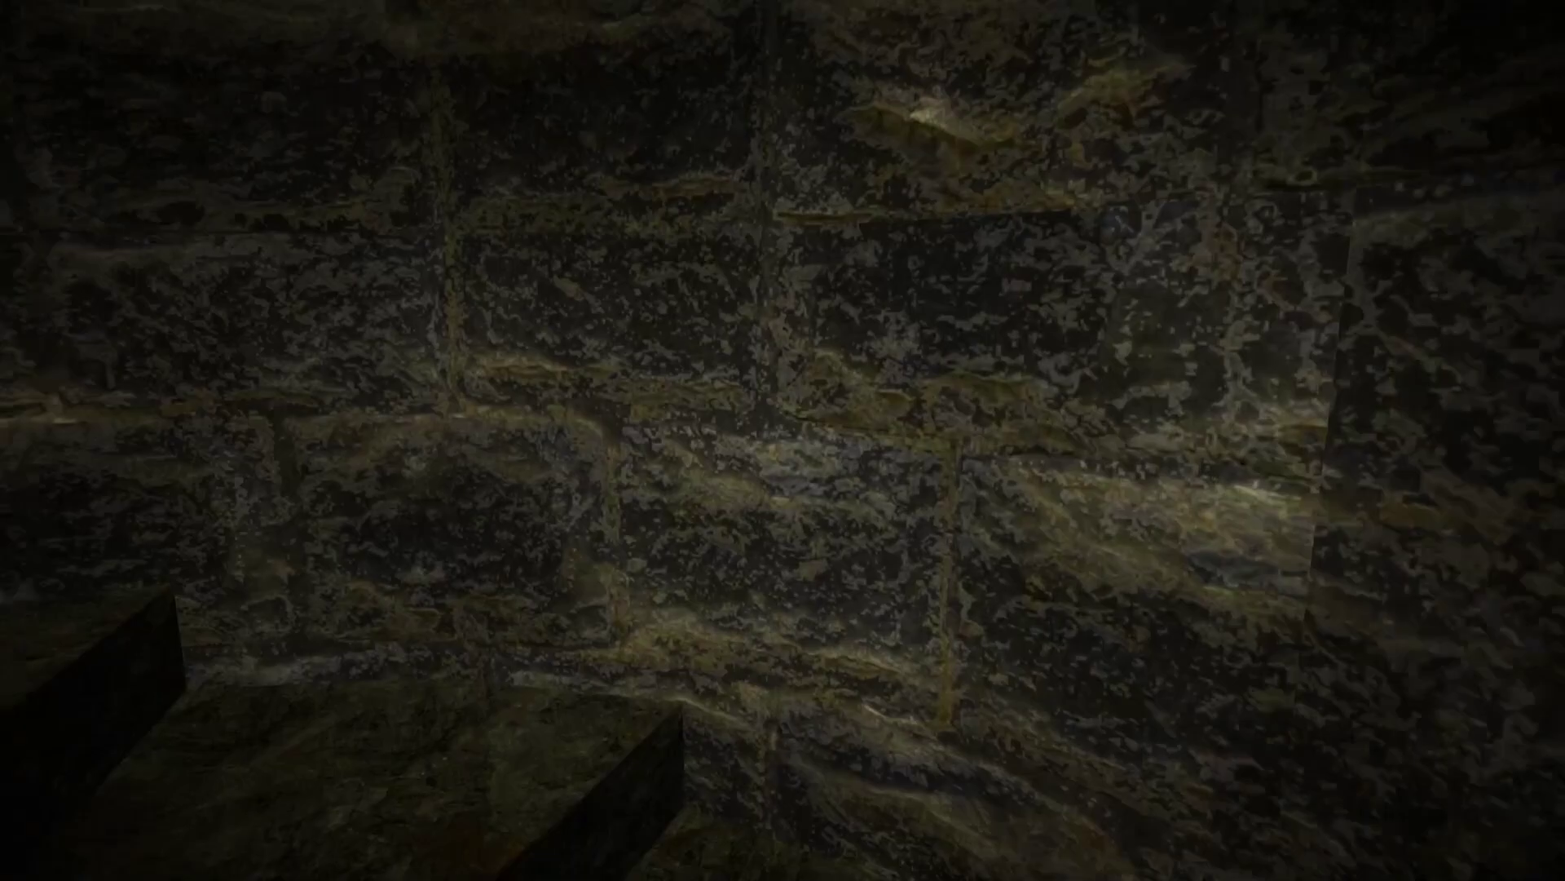
pyautogui.press('w')
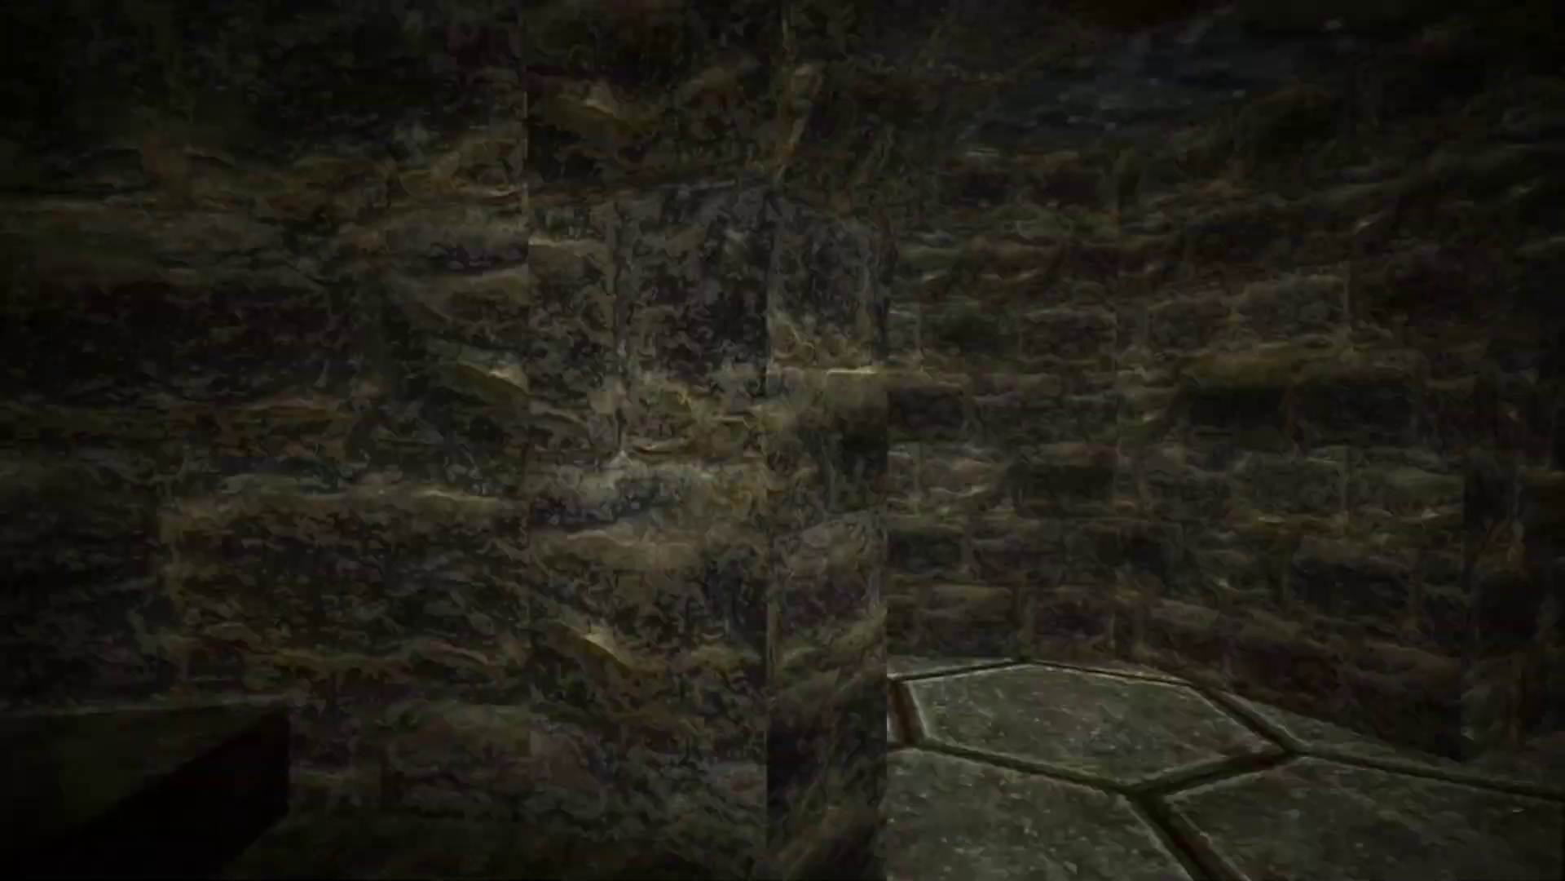
pyautogui.press('w')
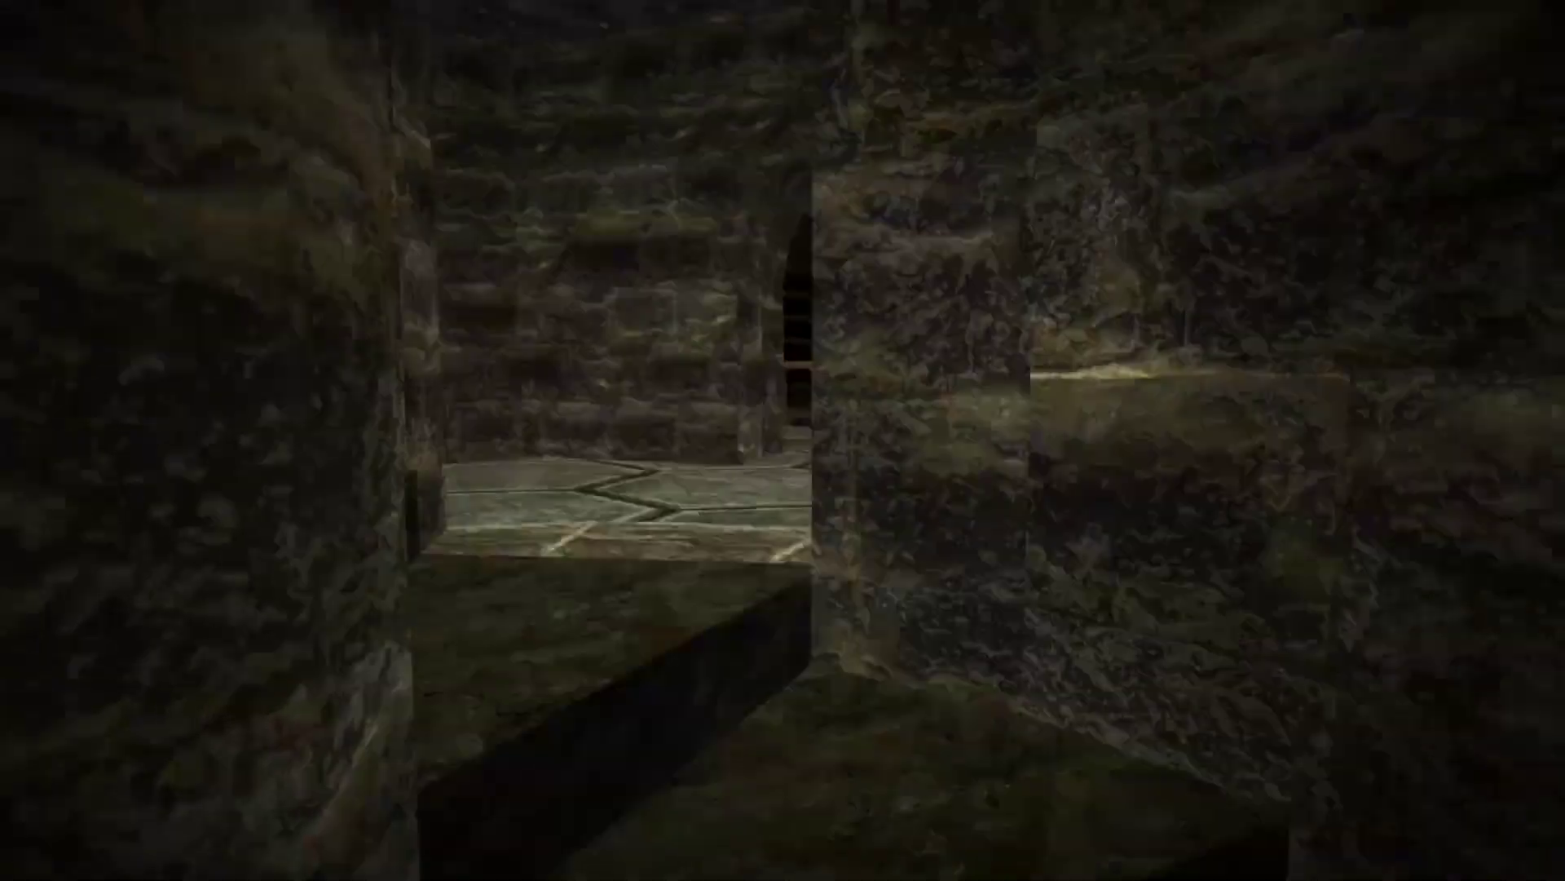
pyautogui.press('w')
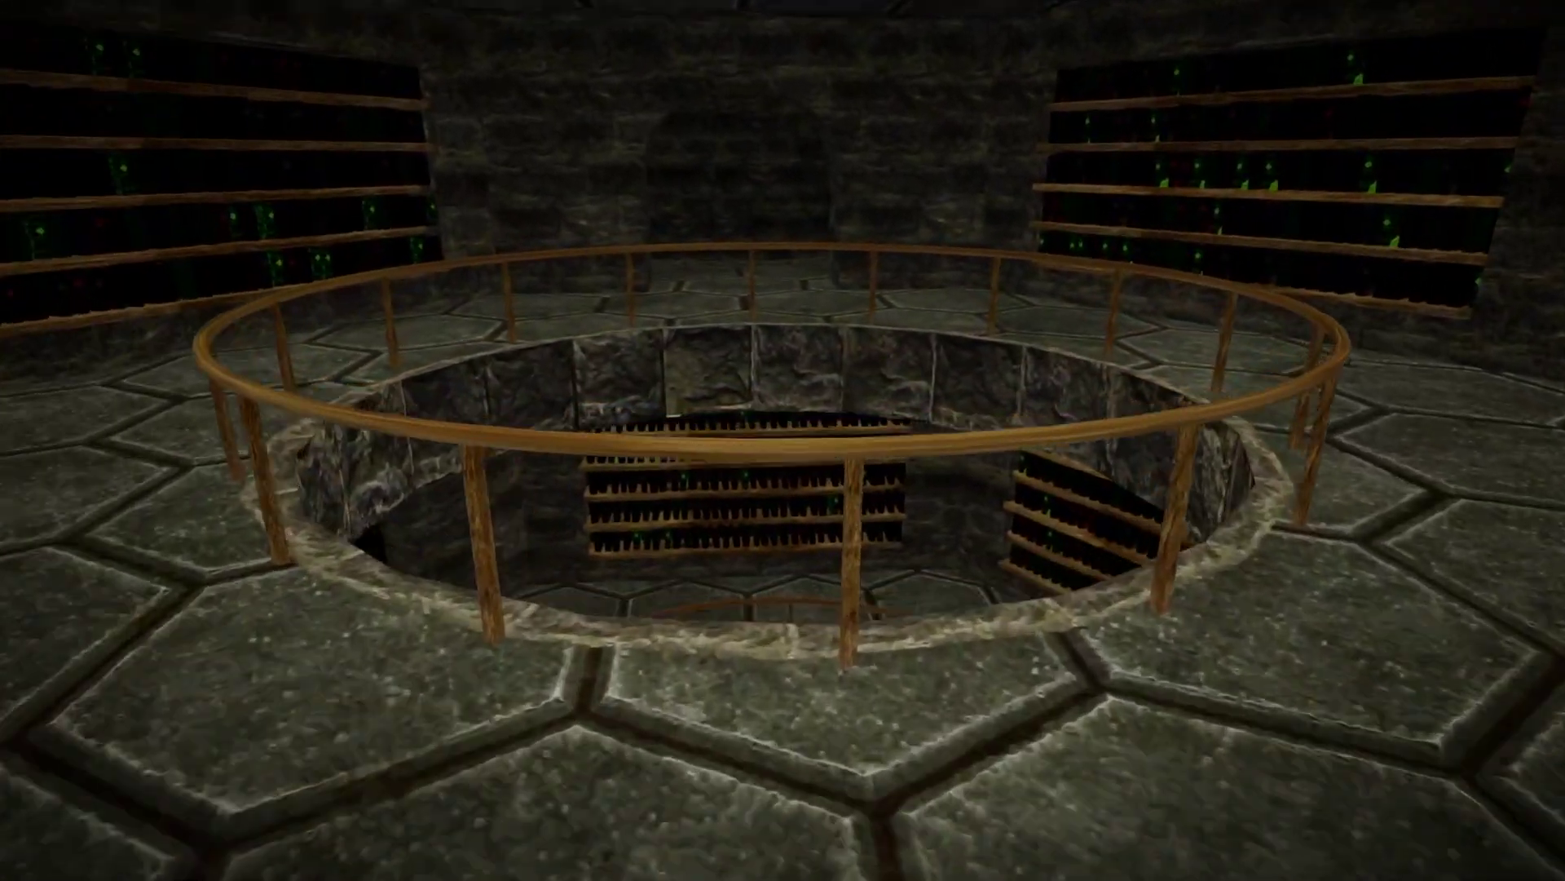